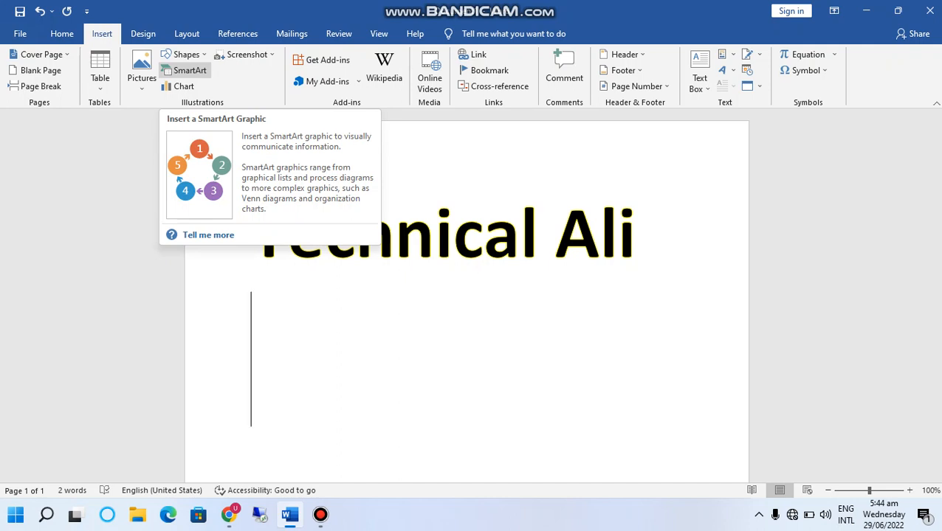
Insert a Segmented Pyramid SmartArt graphic below the "Technical Ali" heading
click(185, 70)
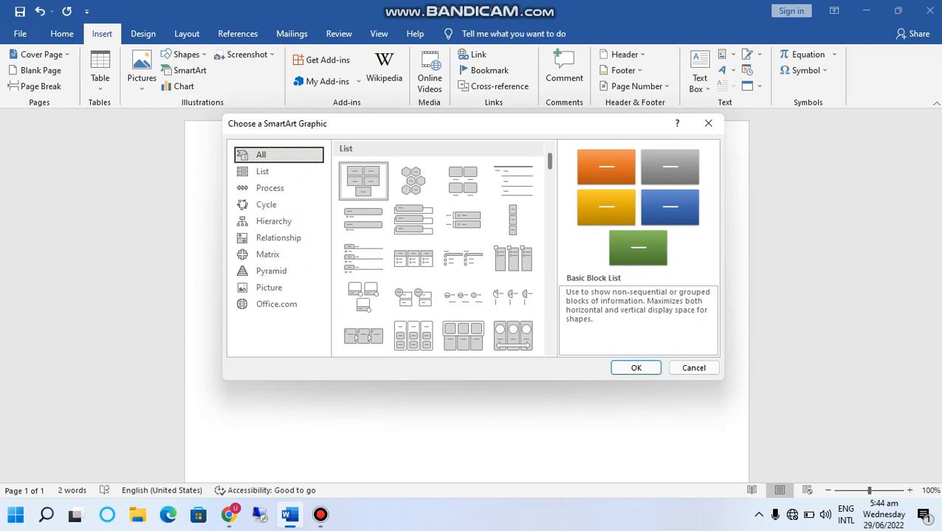
scroll(438, 247, down, 10)
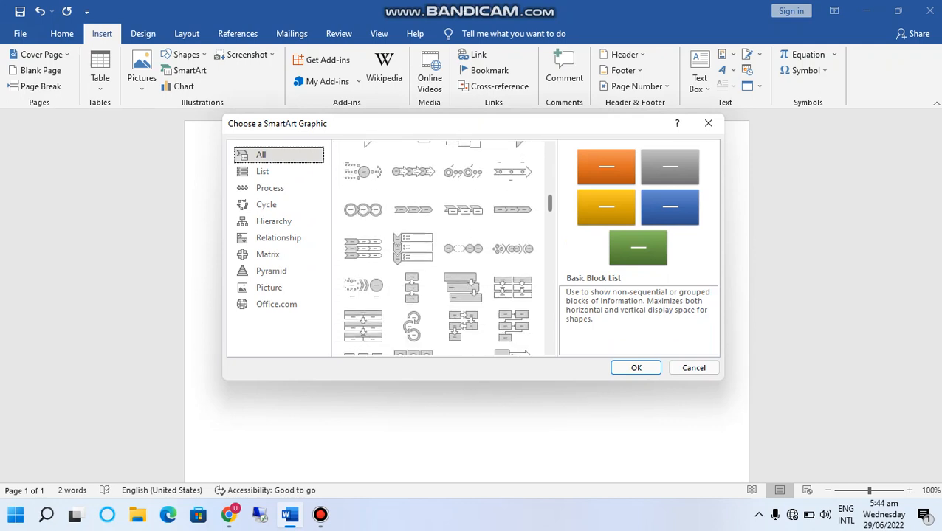
scroll(469, 316, down, 12)
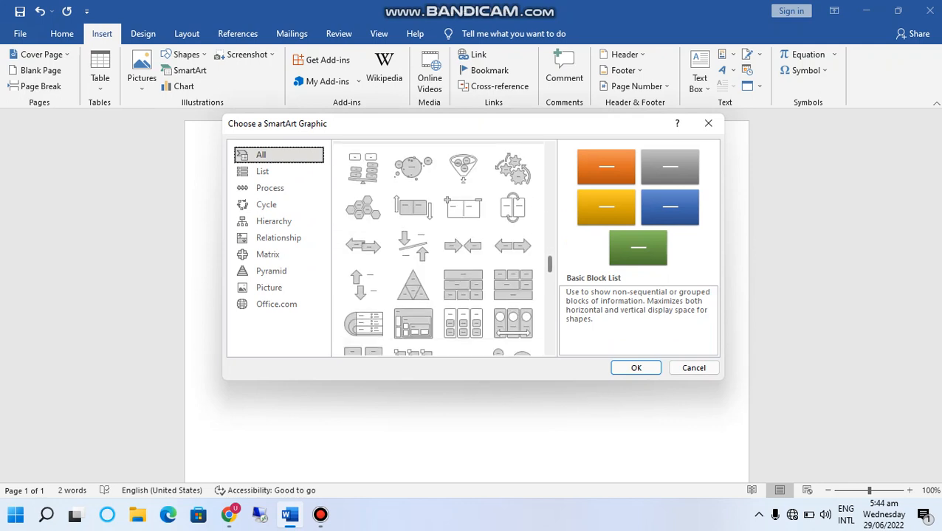
scroll(438, 247, down, 1)
click(413, 257)
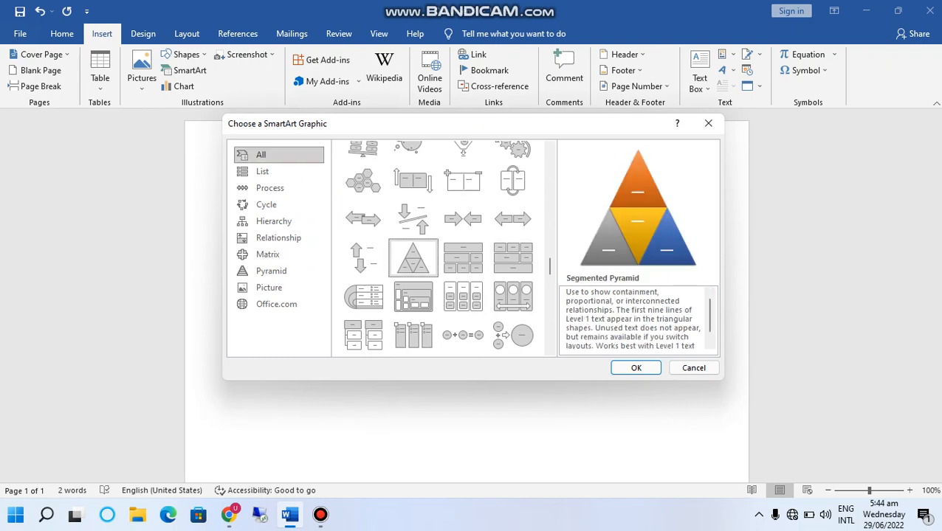
drag(549, 130, 425, 105)
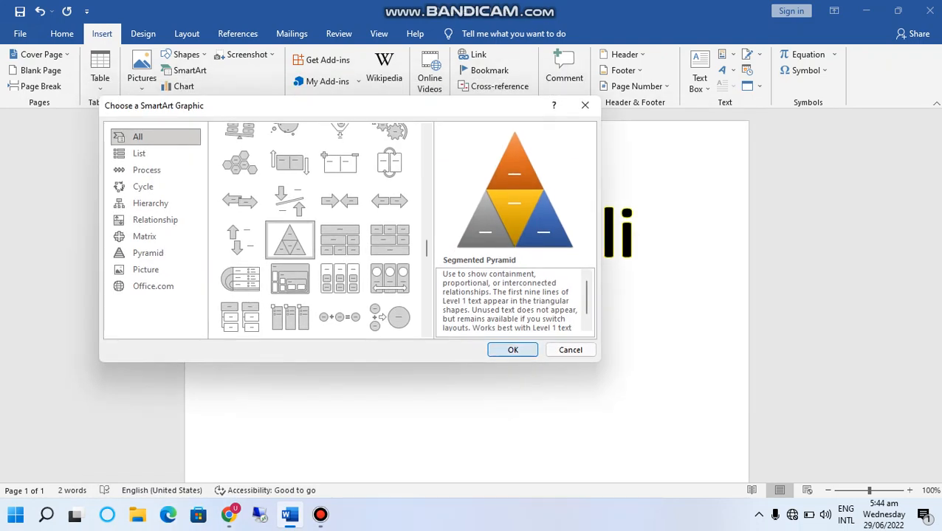
click(512, 350)
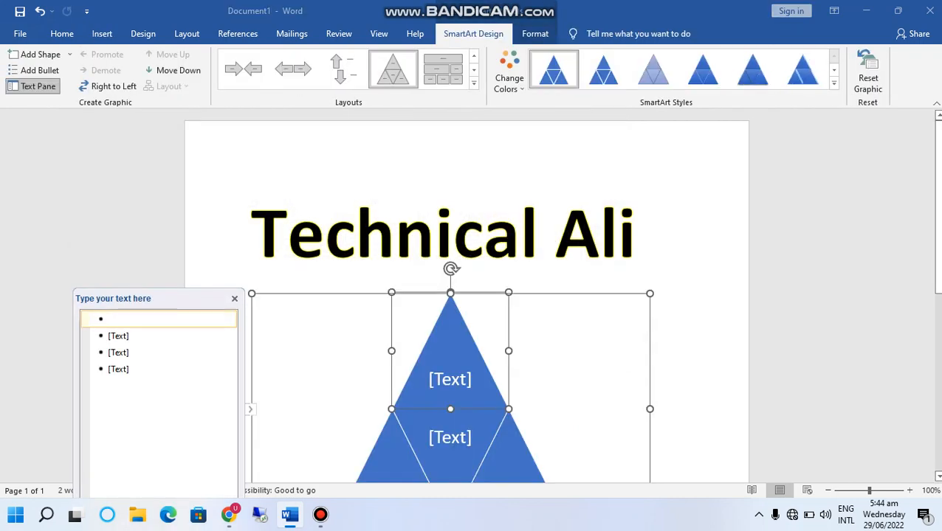
Label the top segment of the pyramid "Fertilizer"
drag(938, 207, 938, 299)
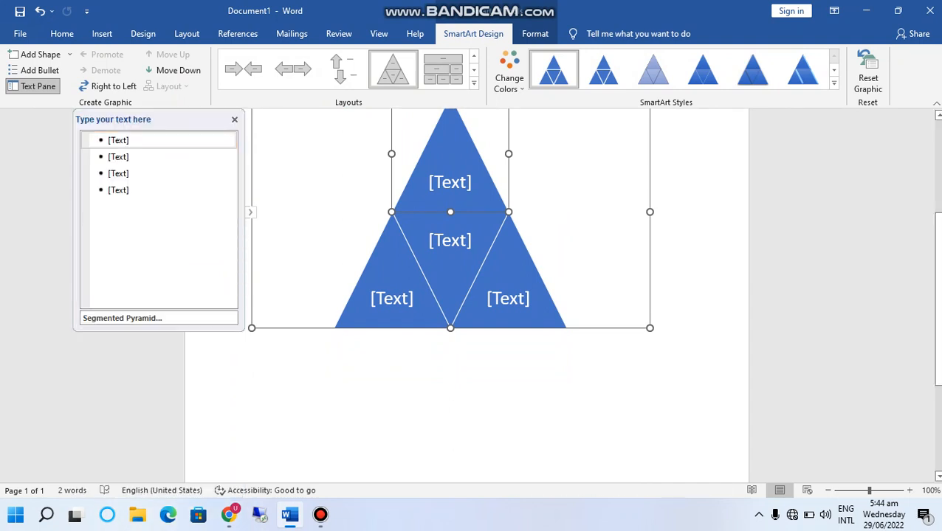
scroll(450, 255, up, 2)
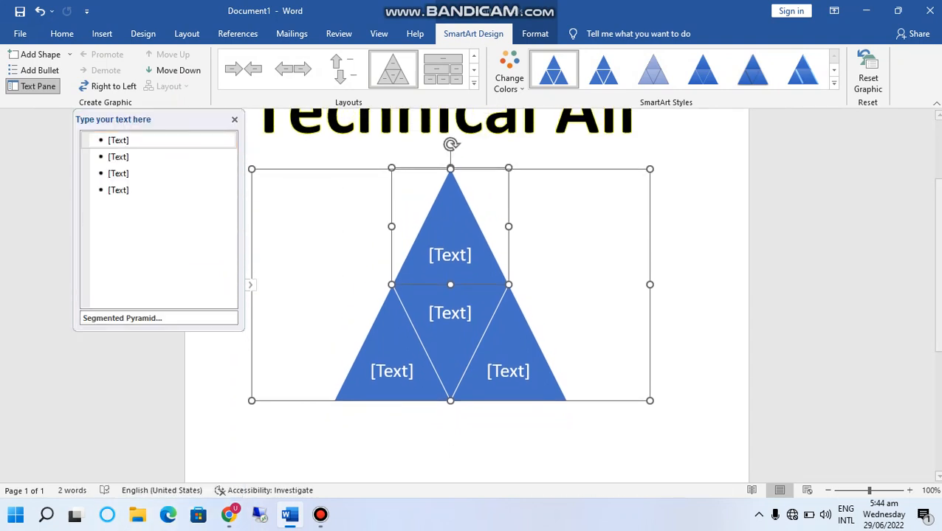
click(118, 140)
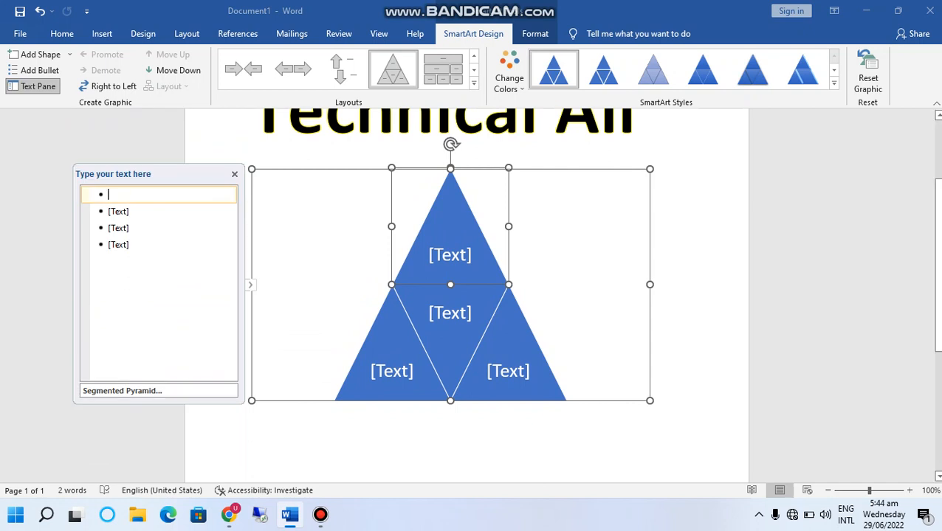
text(Fer)
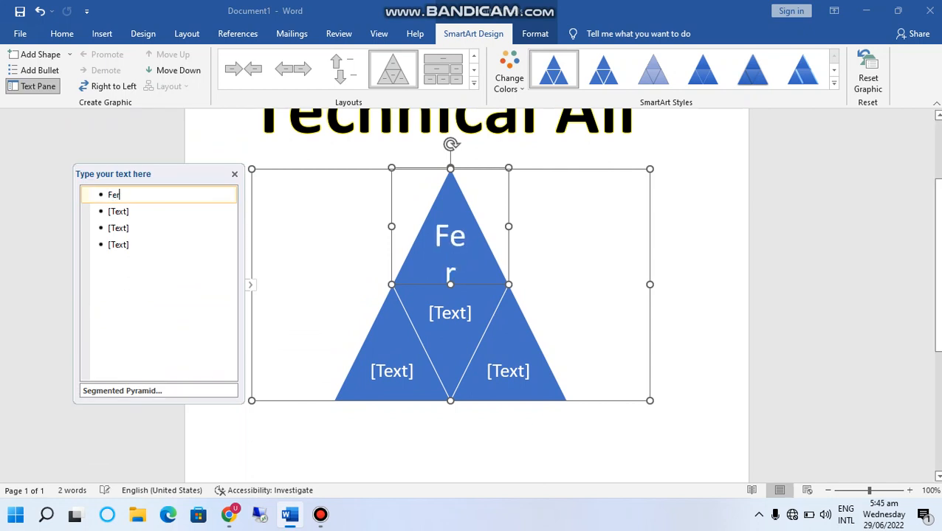
text(tilizer)
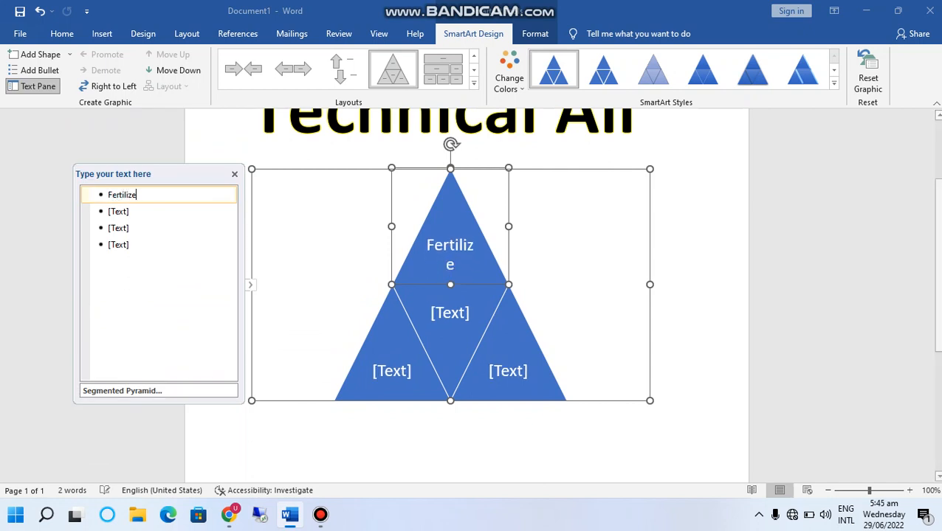
double_click(128, 195)
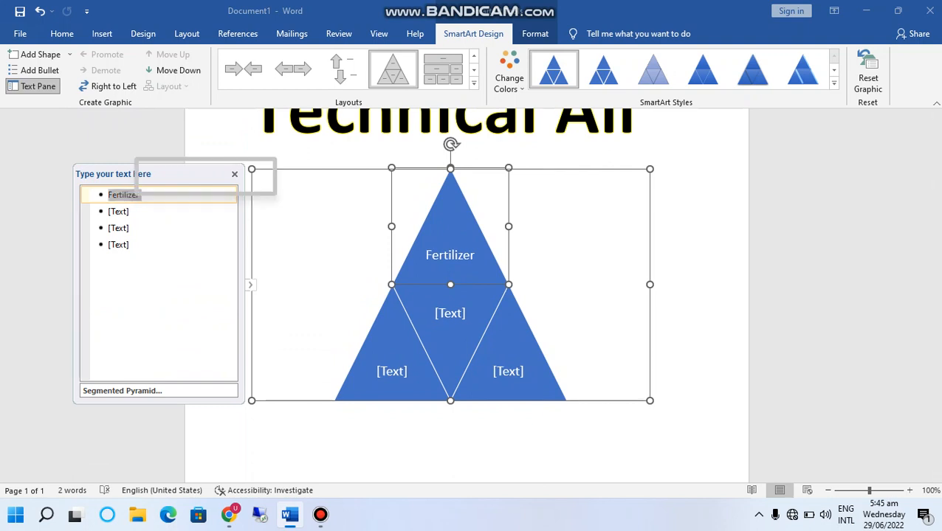
Label the pyramid's centre segment "pestisides" and its lower-left segment "water"
click(118, 228)
text(p)
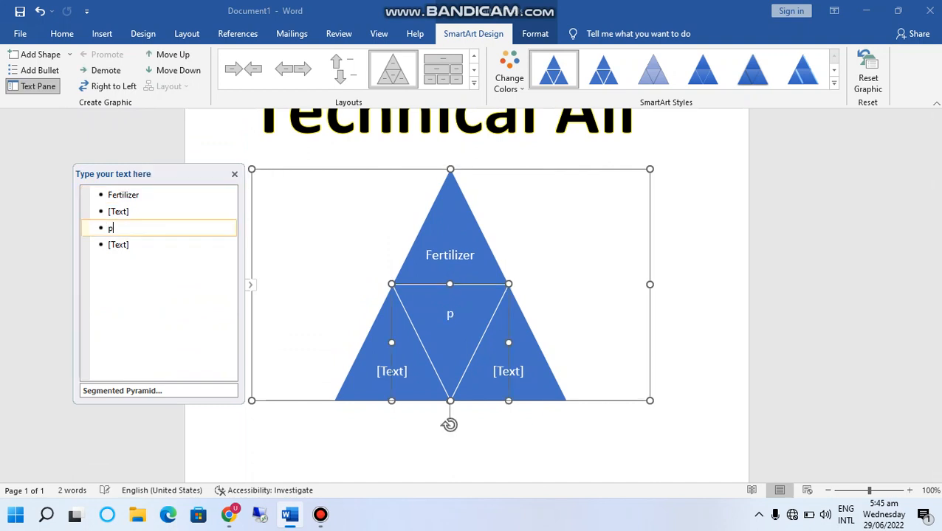
text(estisides)
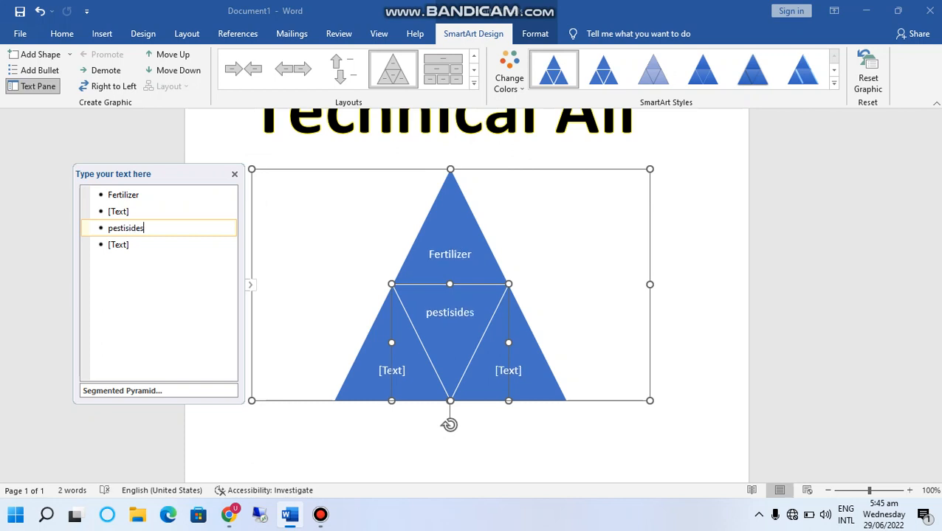
click(118, 212)
text(water)
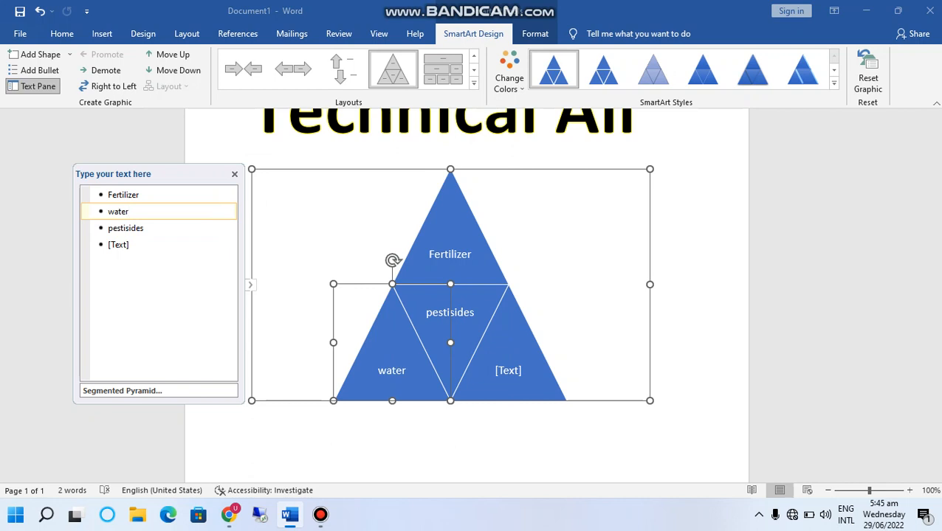
Label the pyramid's lower-right segment "income" and return to the document text beside the graphic
click(119, 244)
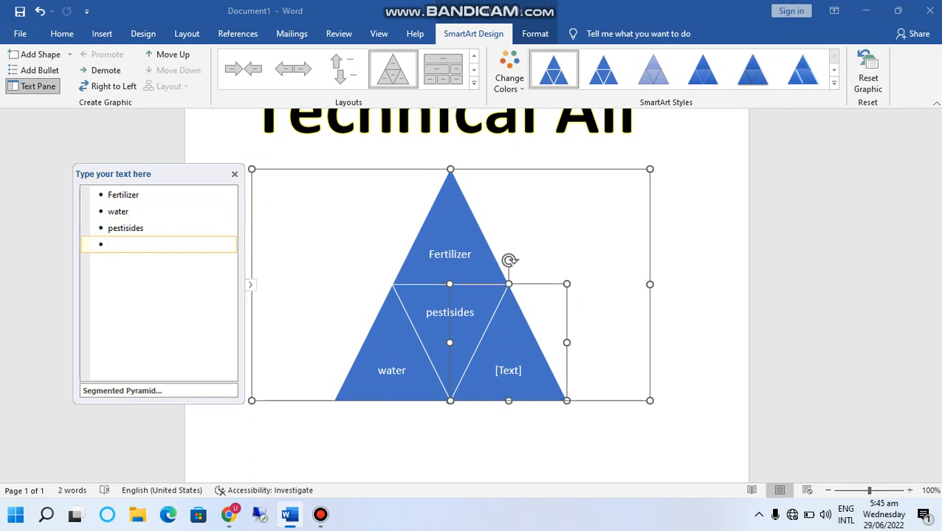
text(income)
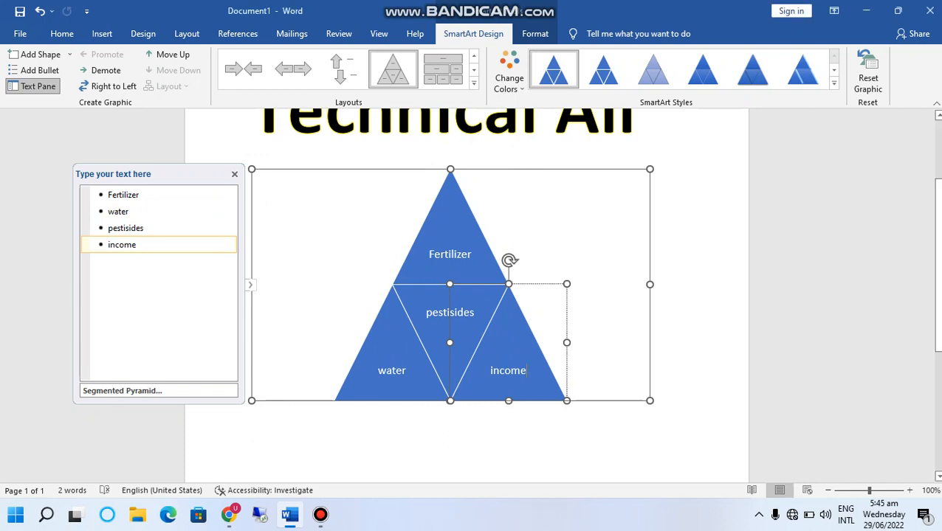
click(664, 350)
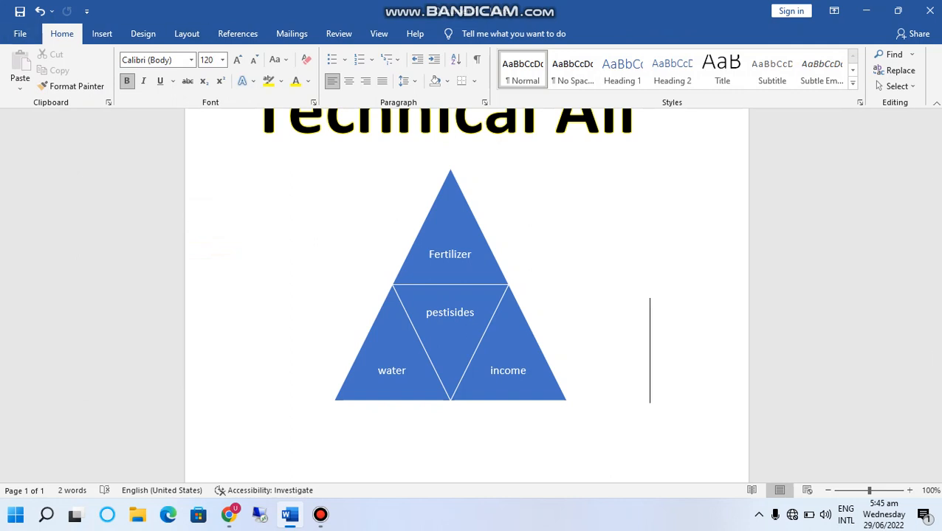
Insert a Staggered Process SmartArt graphic from the Process category below the pyramid
click(143, 34)
click(101, 33)
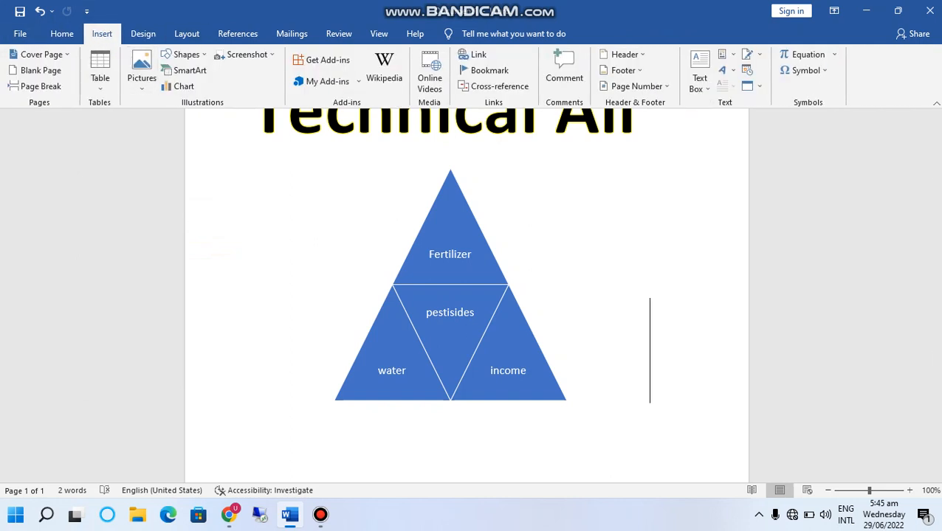
click(186, 70)
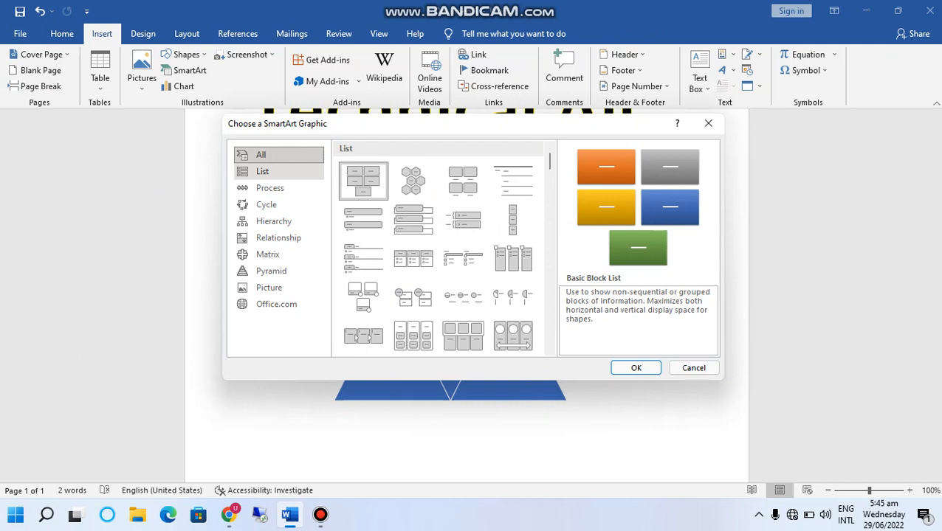
click(270, 188)
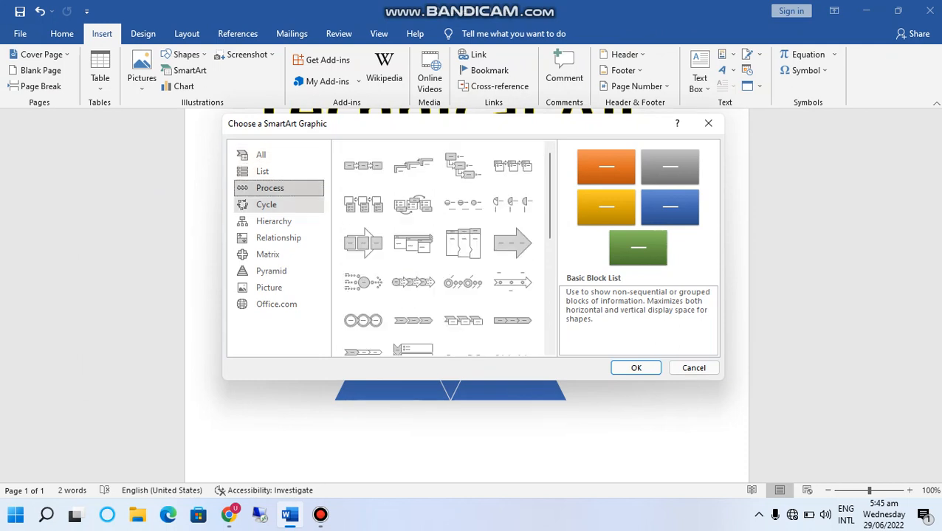
click(266, 204)
click(270, 188)
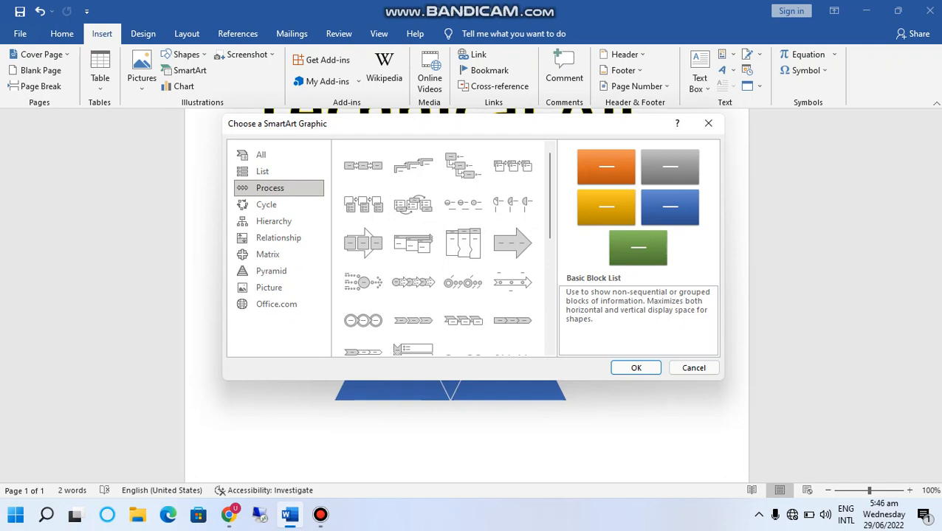
scroll(443, 248, down, 4)
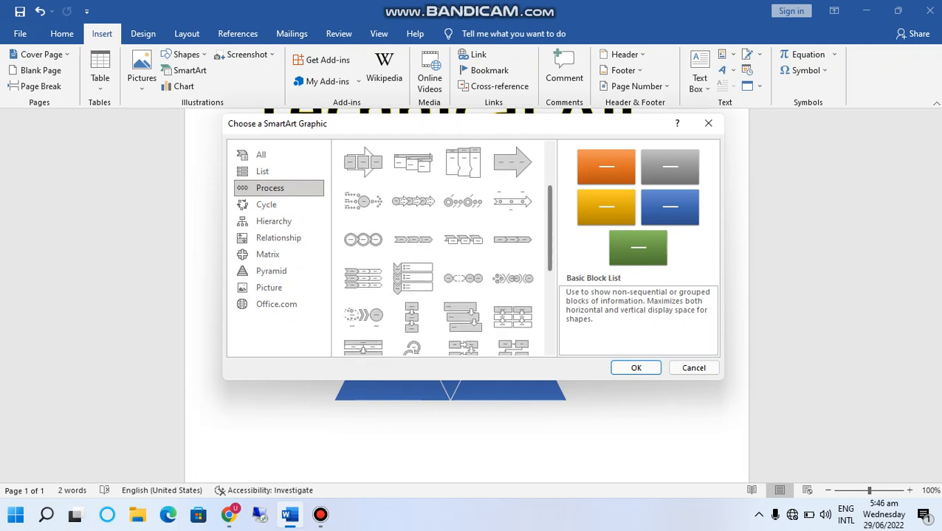
drag(550, 255, 550, 270)
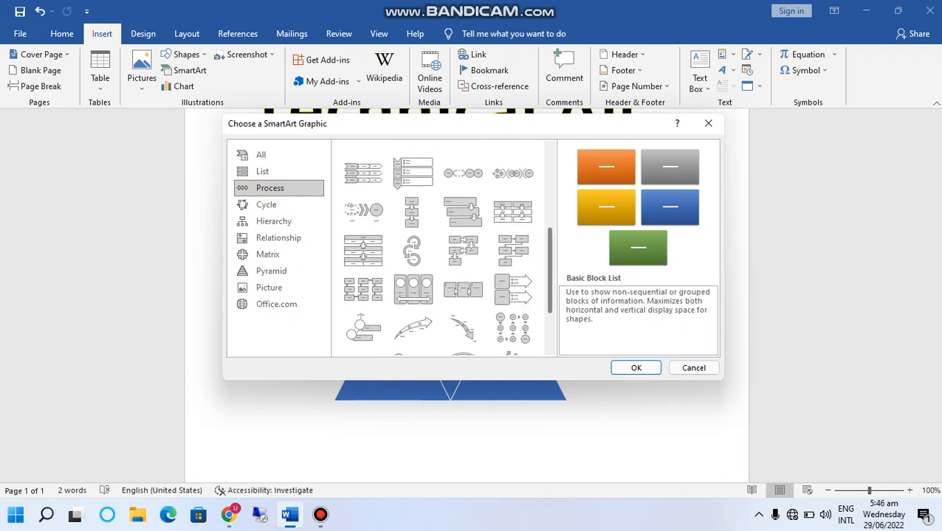
click(463, 212)
click(635, 368)
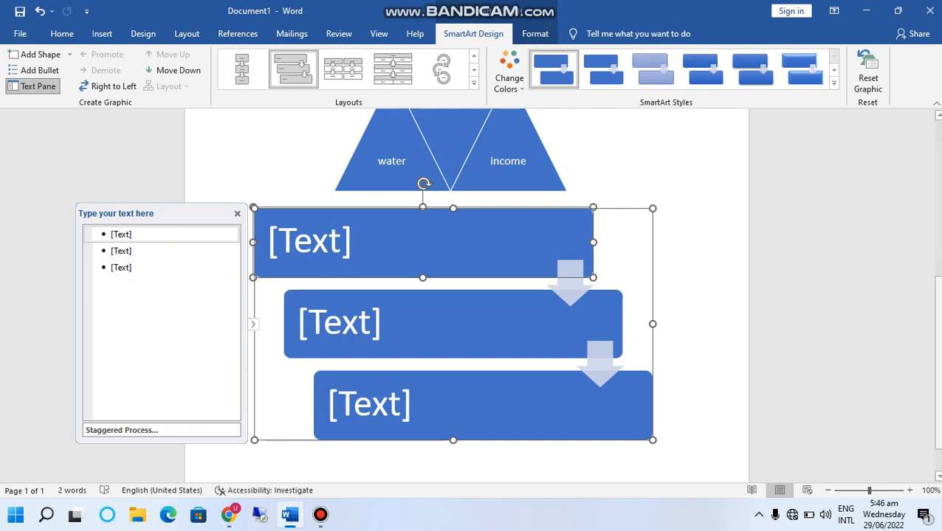
Enter "open" as the text of the first box in the staggered process graphic
click(121, 234)
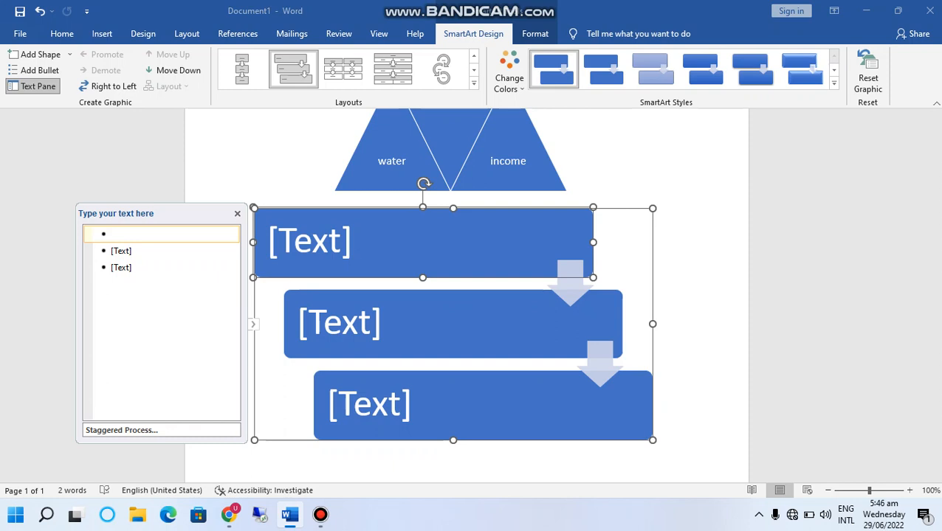
text(ooen\)
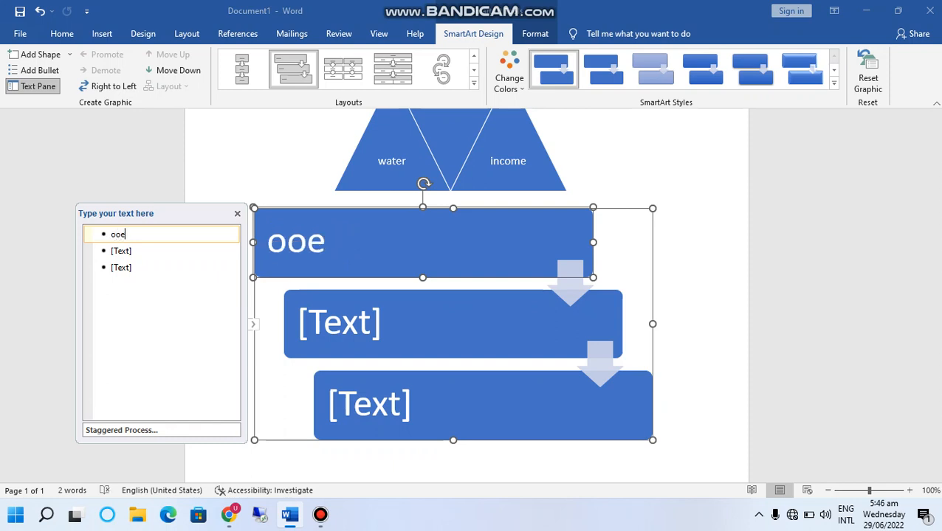
key(BackSpace)
key(BackSpace)
key(BackSpace)
key(BackSpace)
text(pen)
Fill the second process box with "start" and the third with "slection", leaving the graphic deselected
click(111, 251)
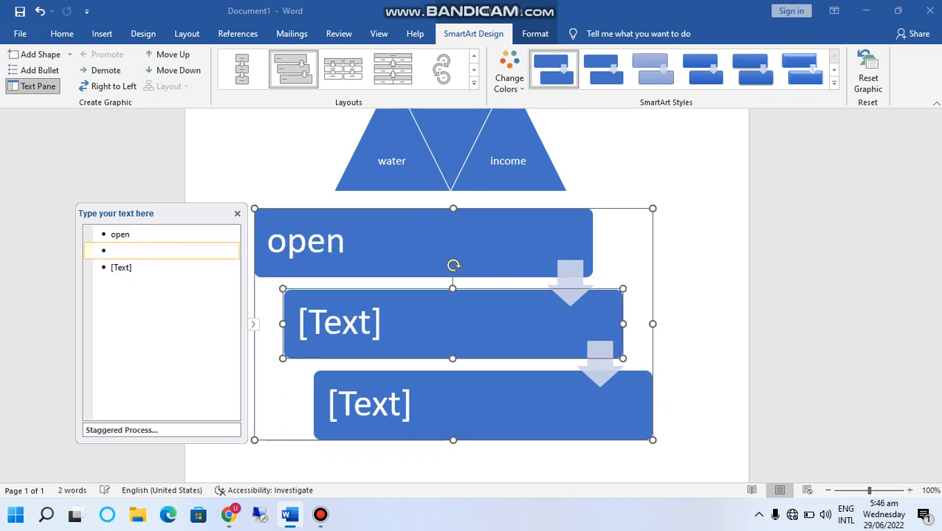
text(start)
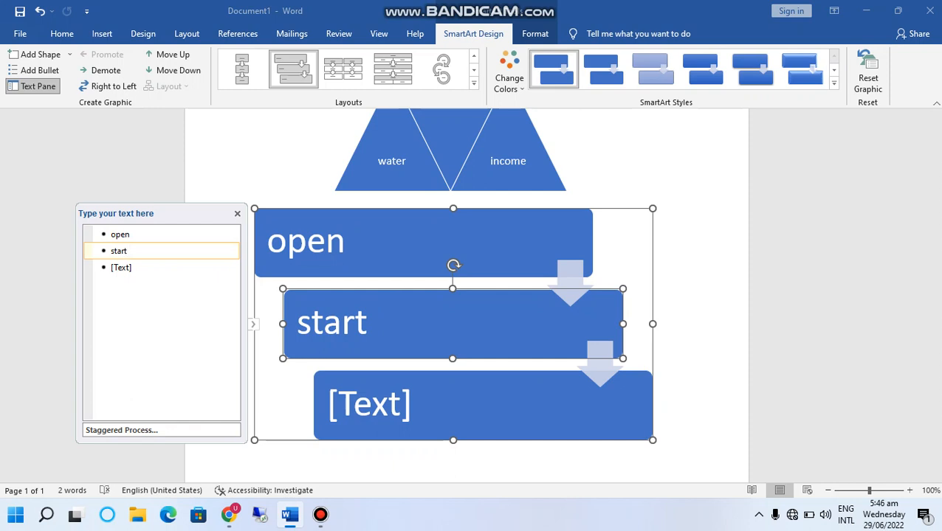
click(112, 267)
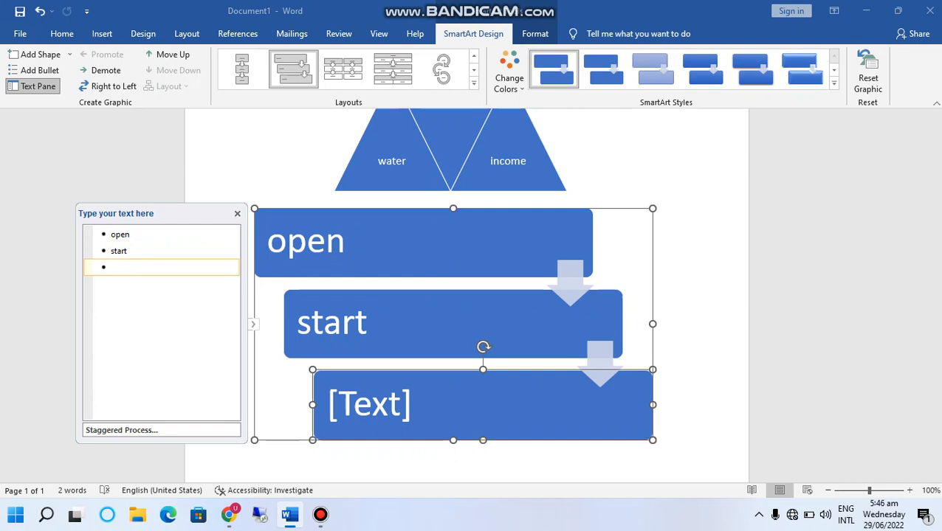
text(ection)
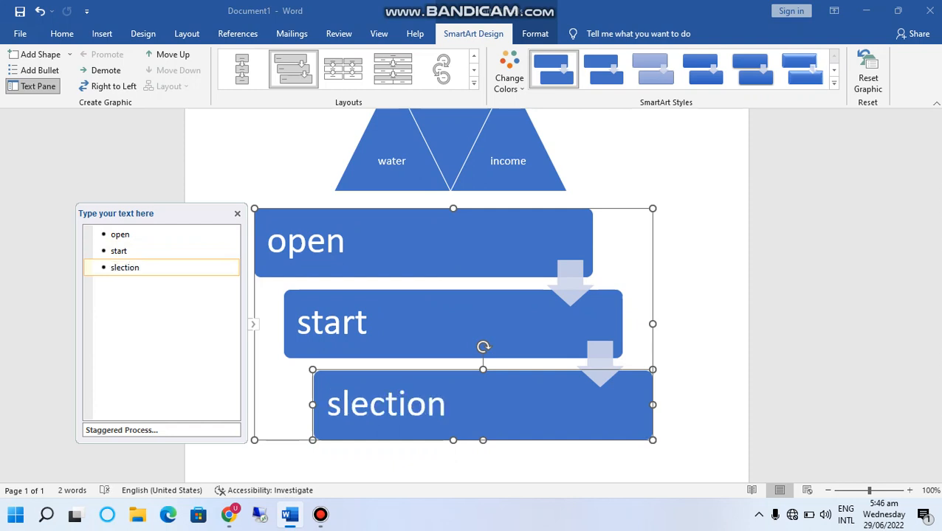
click(446, 405)
click(681, 395)
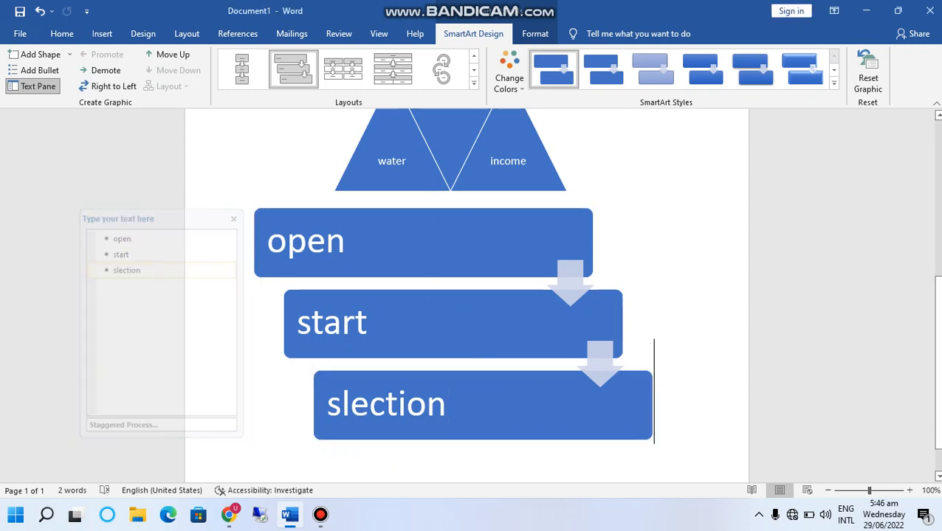
scroll(681, 396, down, 2)
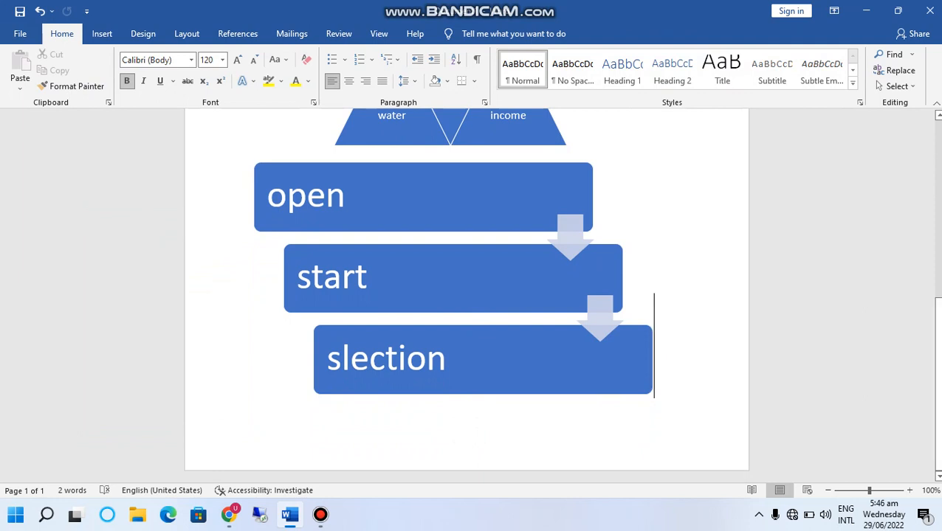
click(320, 514)
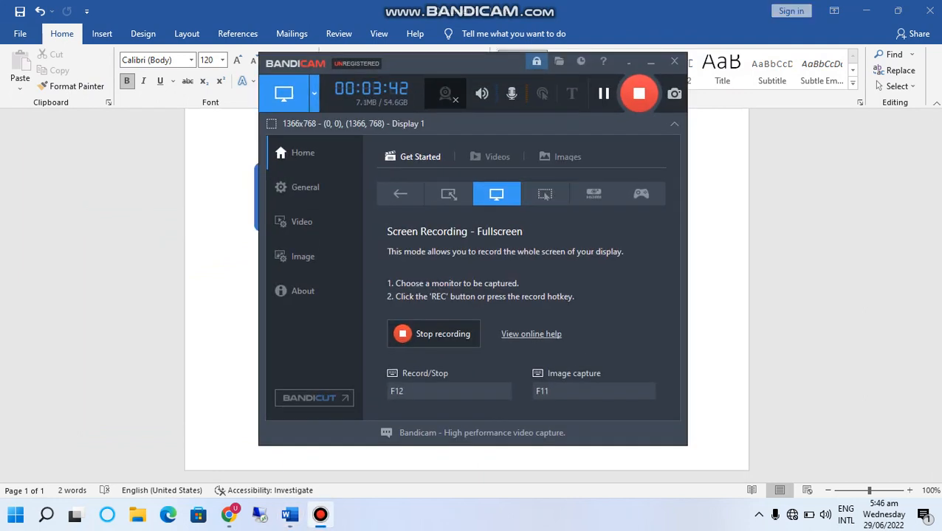
click(647, 63)
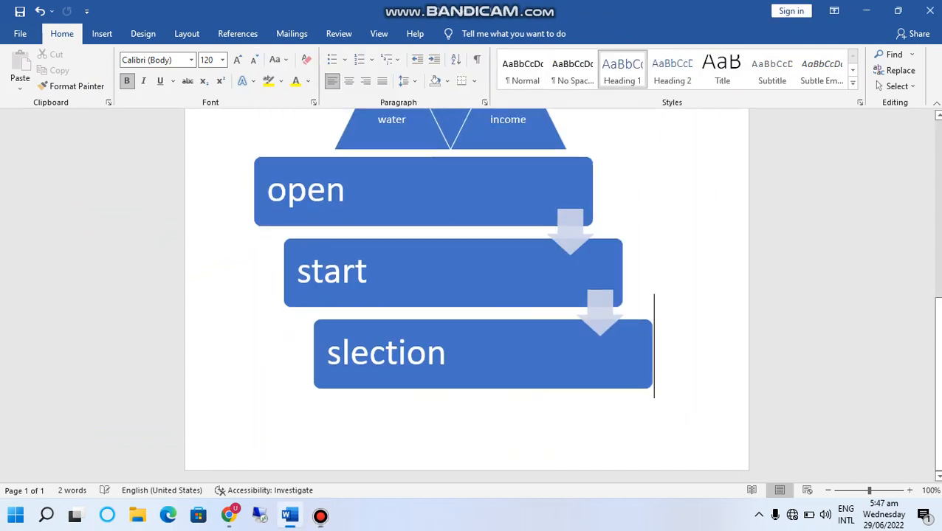
Fill the "open" box of the staggered process graphic with the standard orange color
click(641, 65)
click(423, 192)
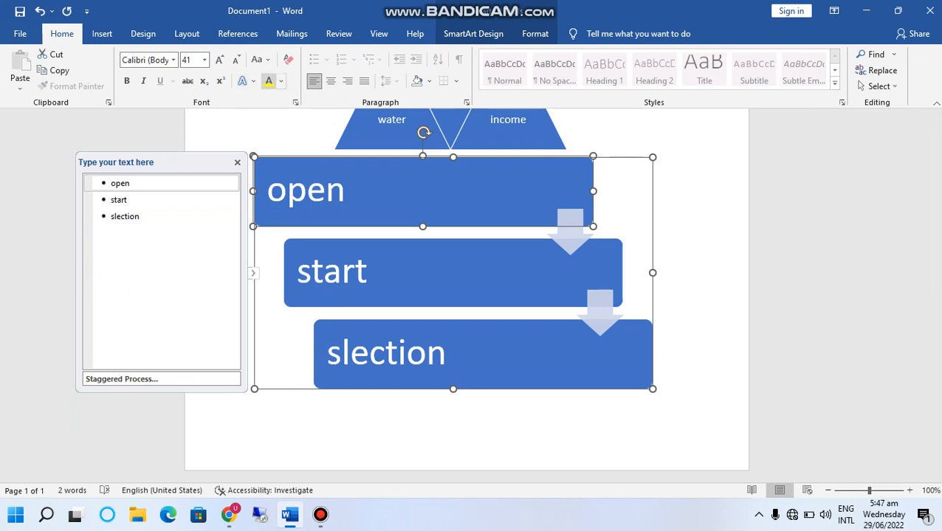
click(280, 81)
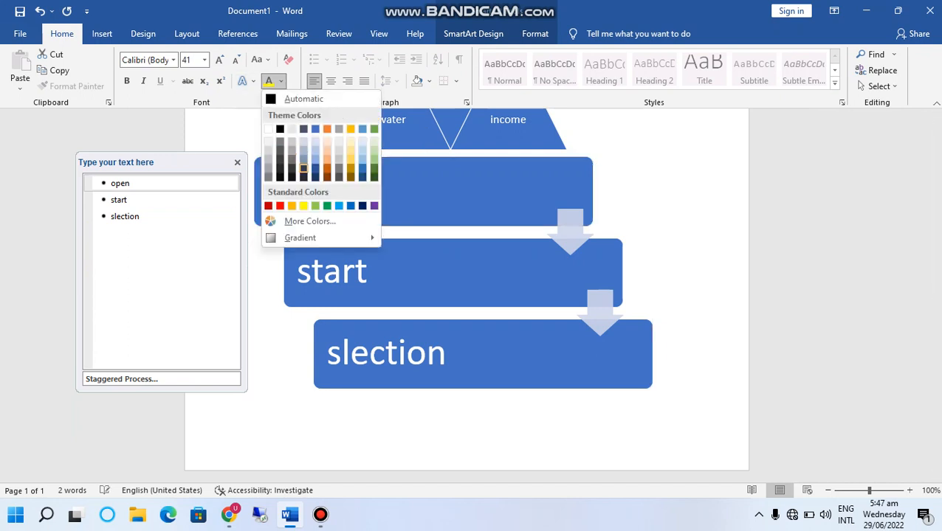
key(Escape)
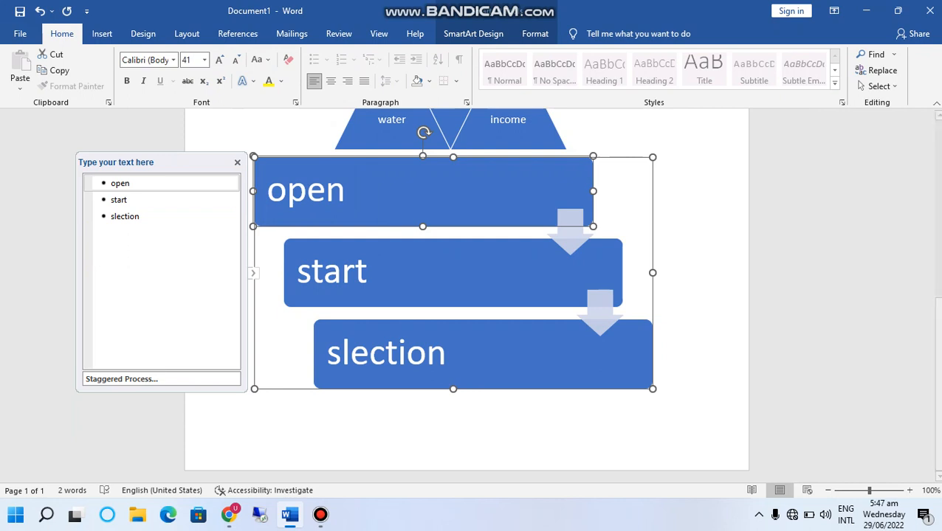
click(535, 34)
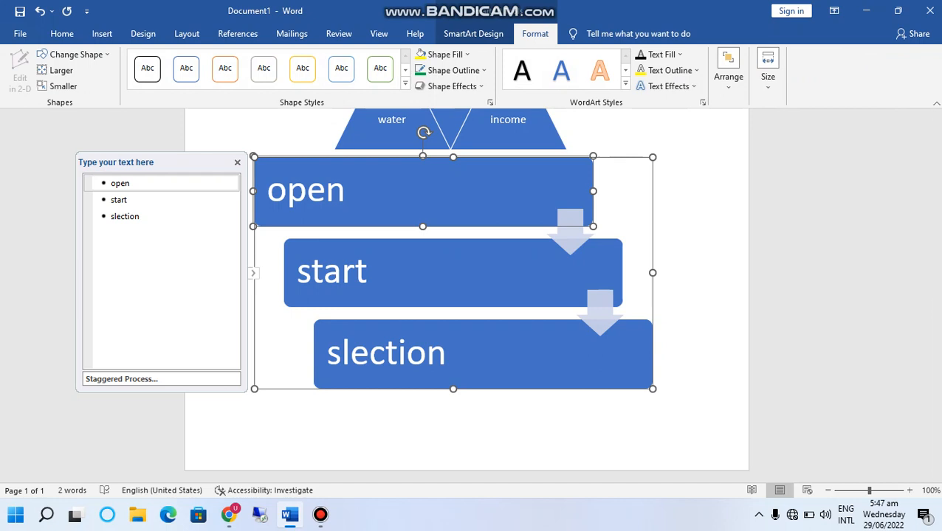
click(441, 54)
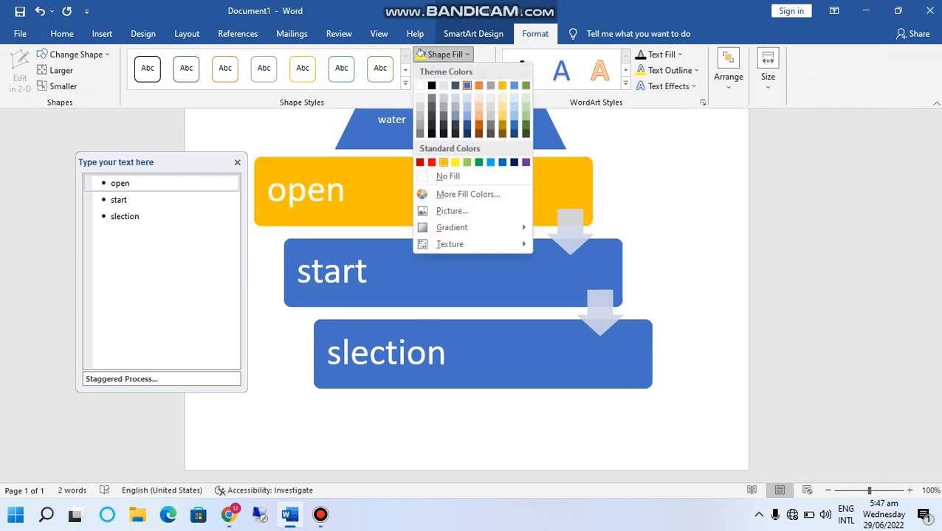
click(442, 161)
Fill the "start" box with near-black and the "slection" box with theme orange, leaving the graphic deselected
click(443, 273)
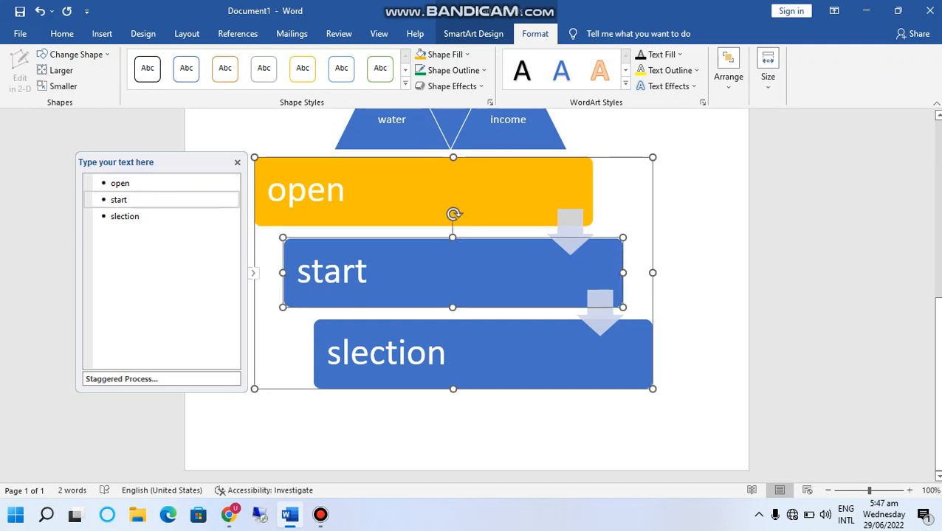
click(443, 54)
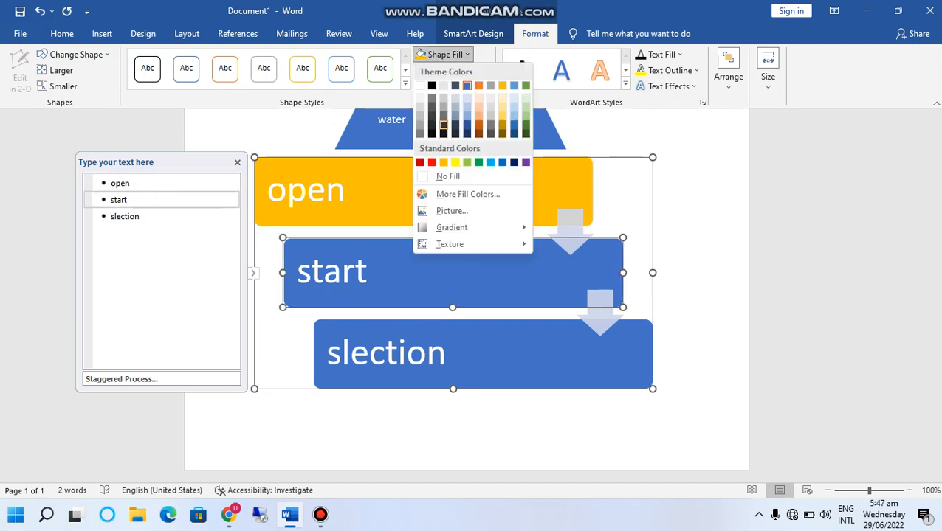
click(442, 132)
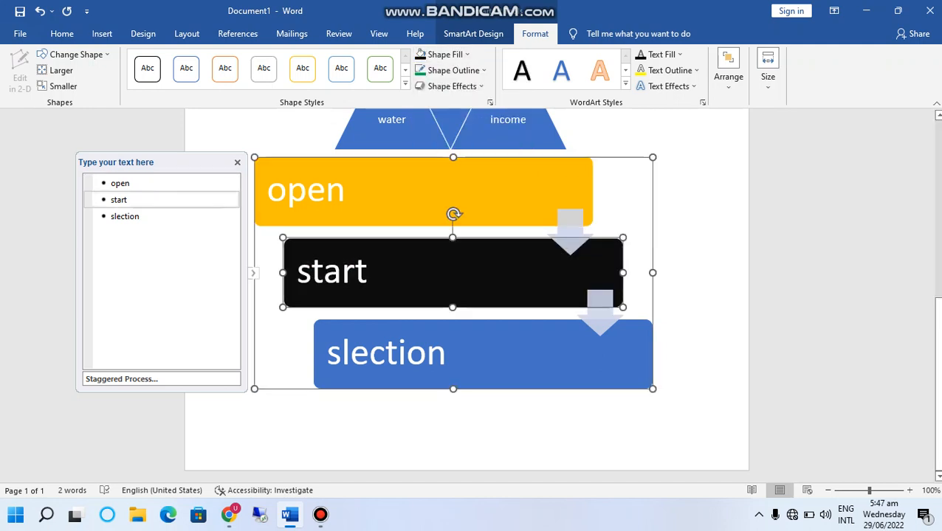
click(443, 354)
click(443, 54)
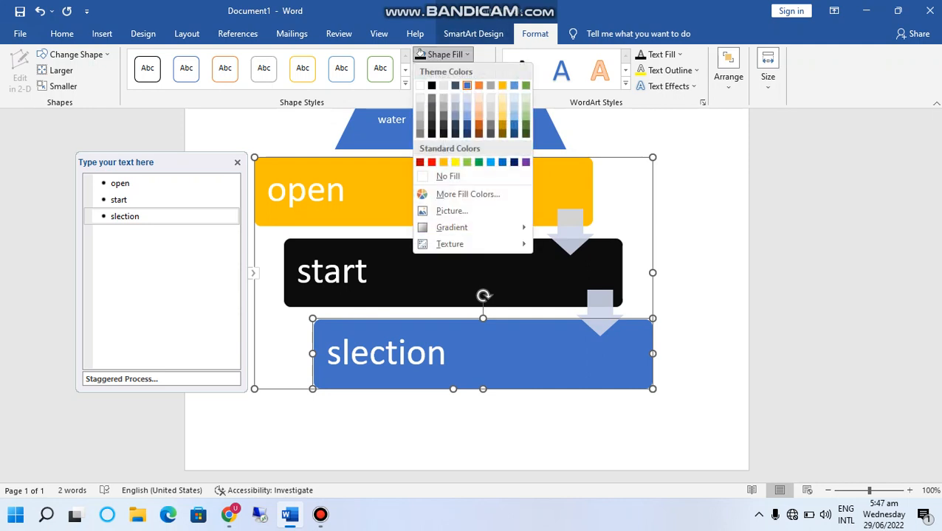
click(478, 85)
click(653, 385)
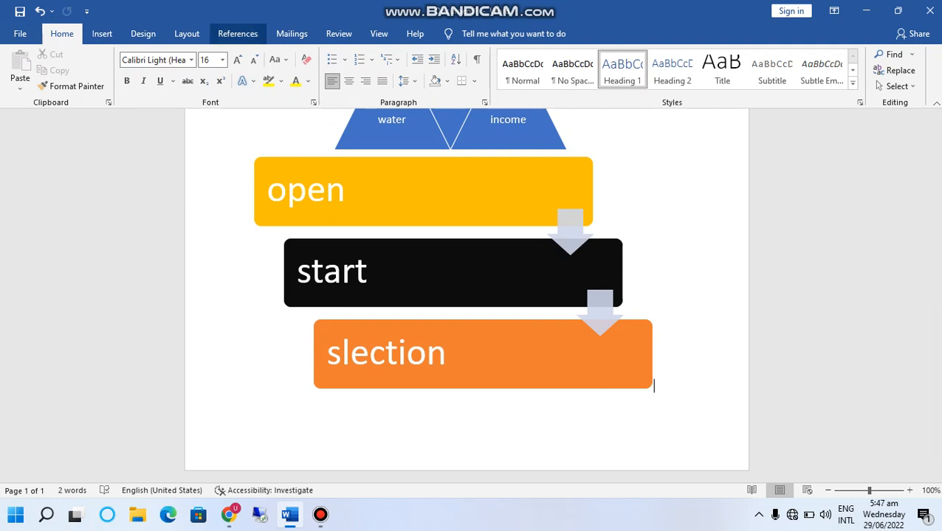
Open the SmartArt graphic gallery and browse the layouts of all categories down to the Cycle group
click(102, 34)
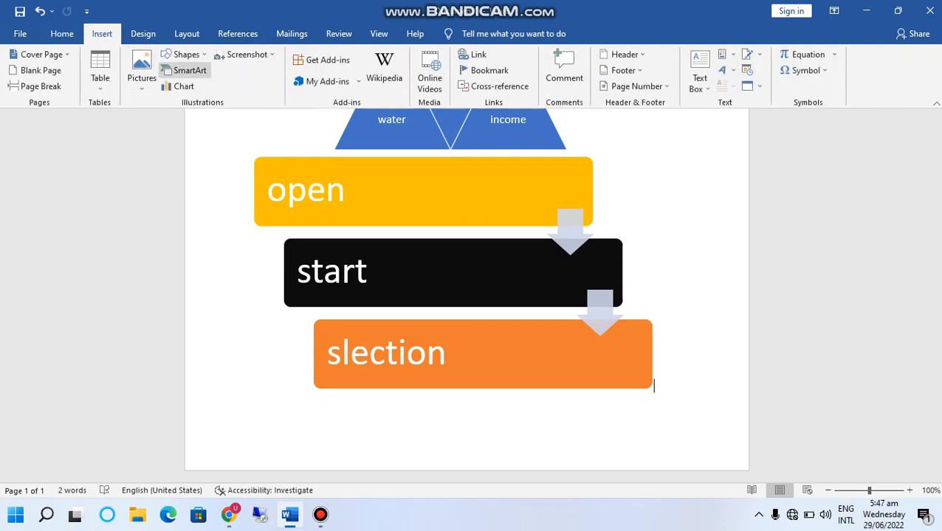
click(185, 71)
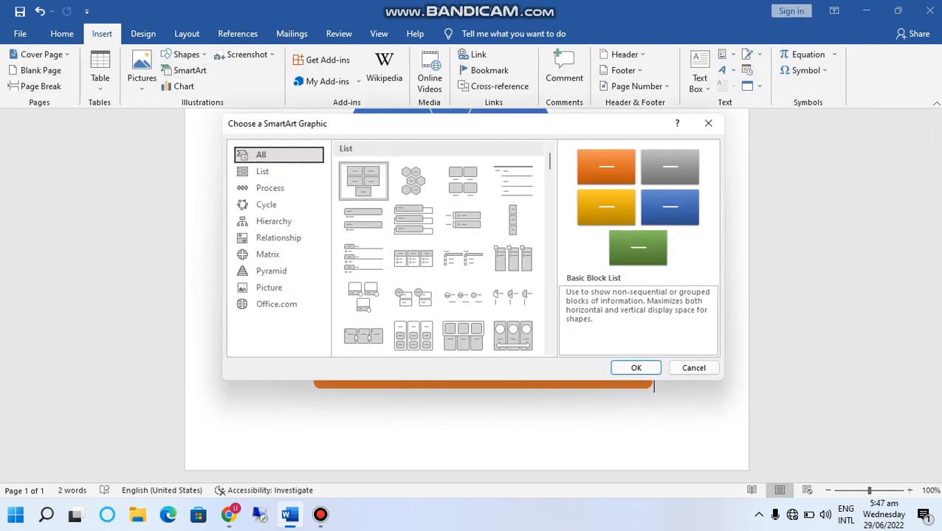
scroll(437, 249, down, 5)
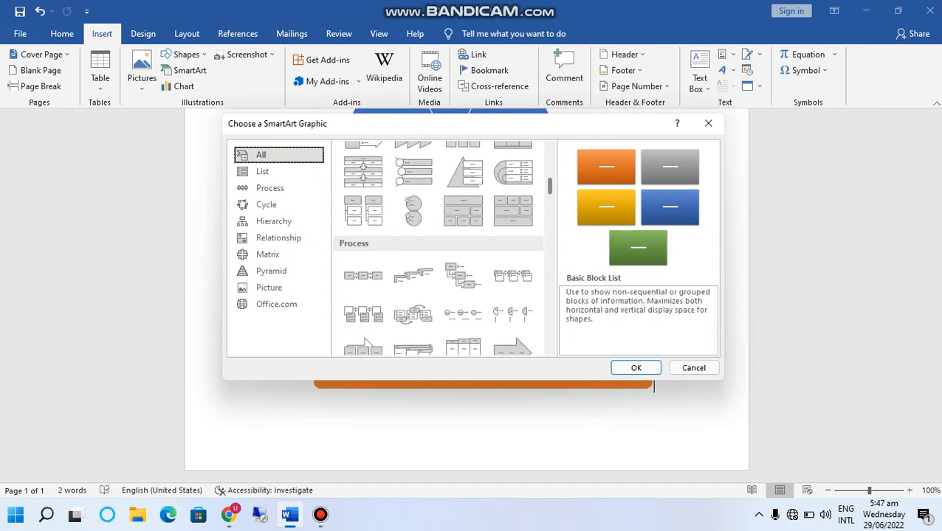
scroll(438, 249, down, 10)
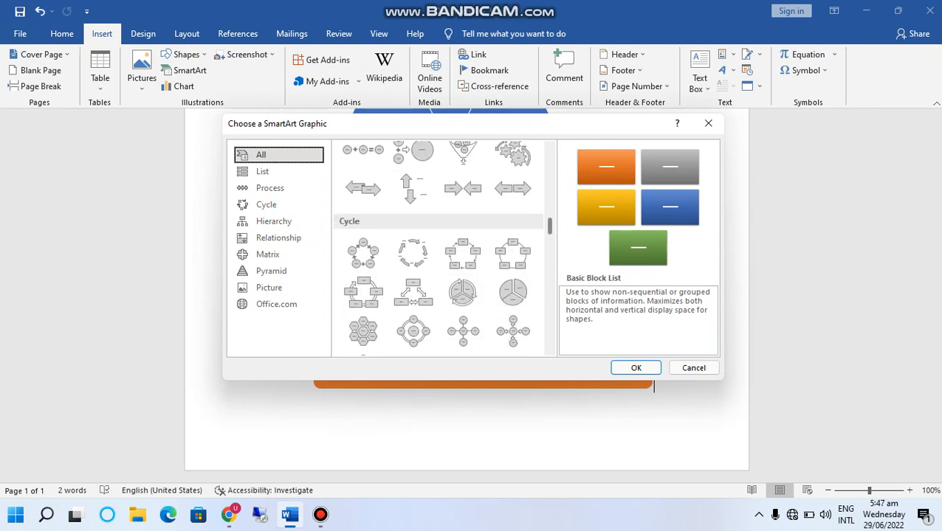
scroll(438, 249, down, 1)
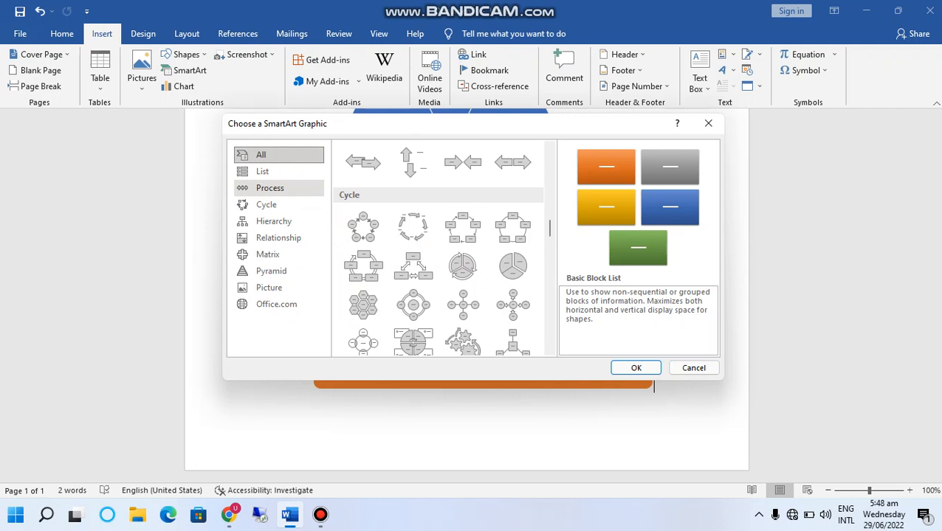
click(320, 514)
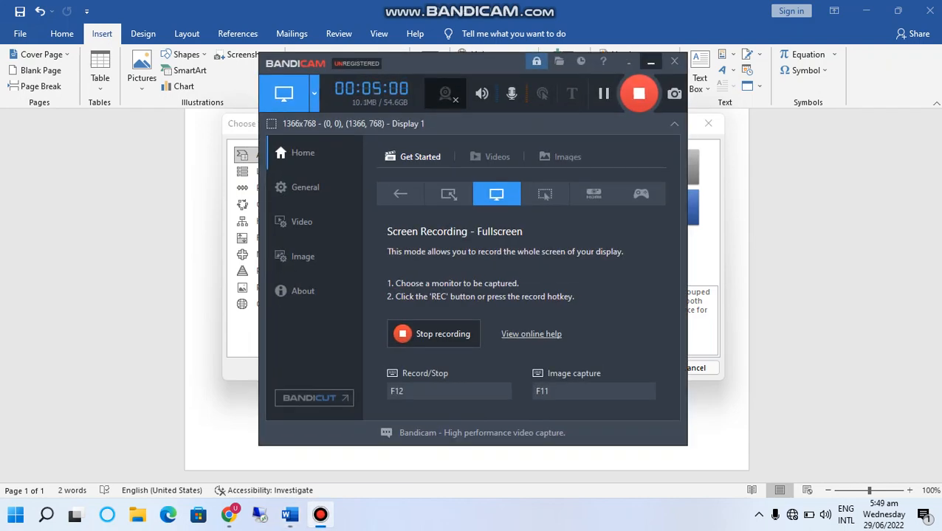
click(650, 62)
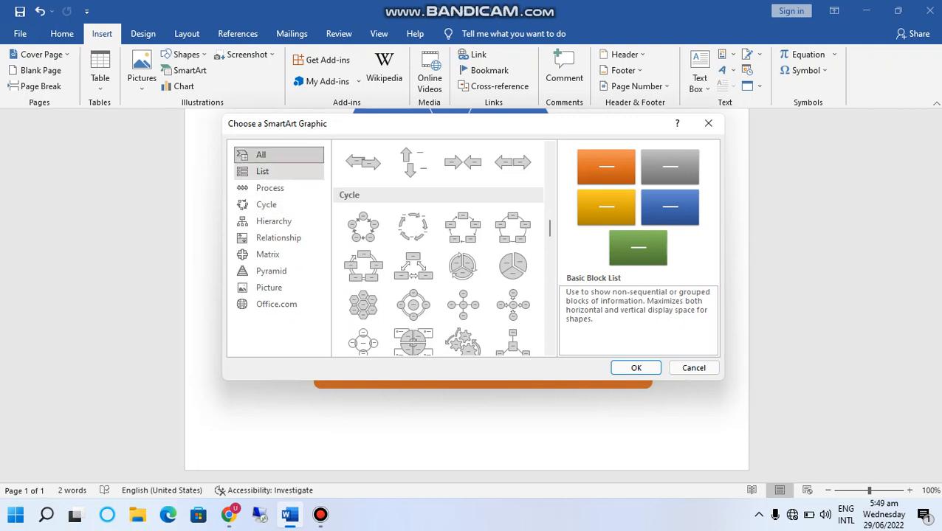
Insert a Segmented Process SmartArt graphic from the List category after the staggered process graphic
click(279, 171)
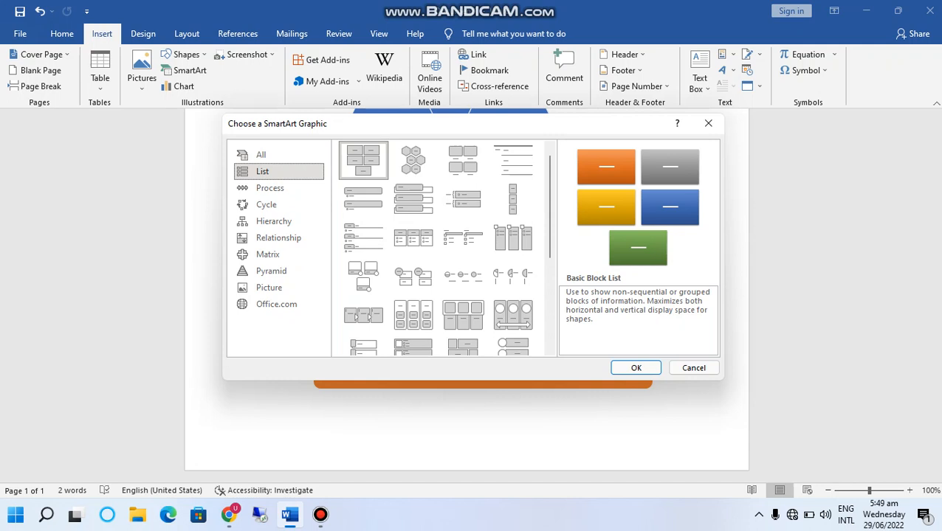
scroll(363, 317, down, 3)
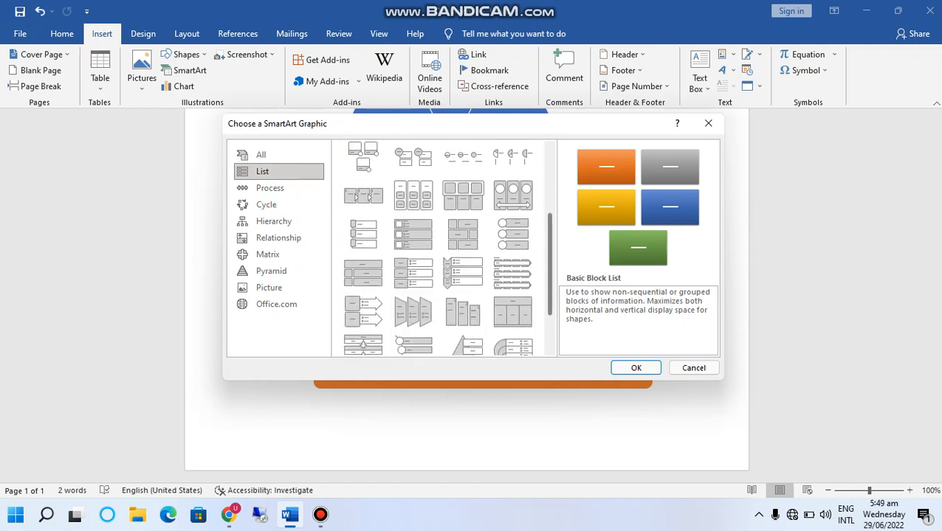
scroll(363, 344, down, 2)
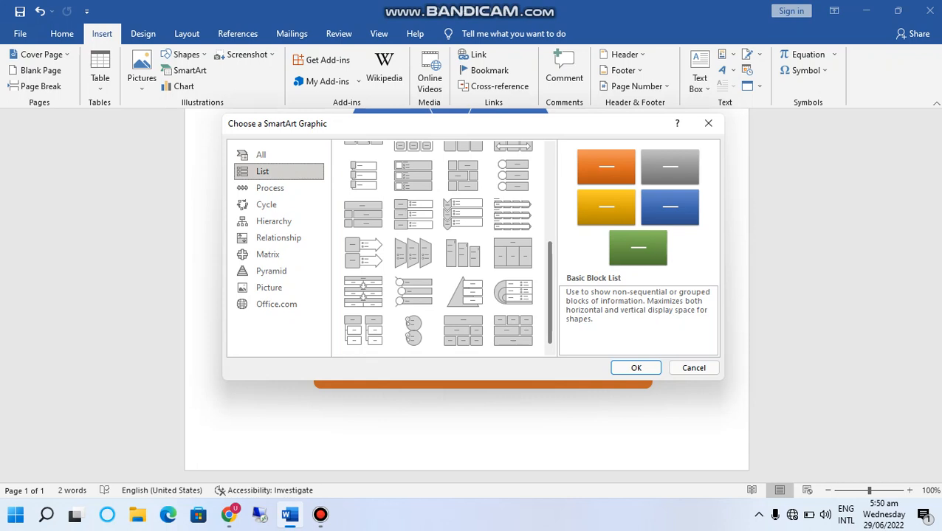
click(363, 288)
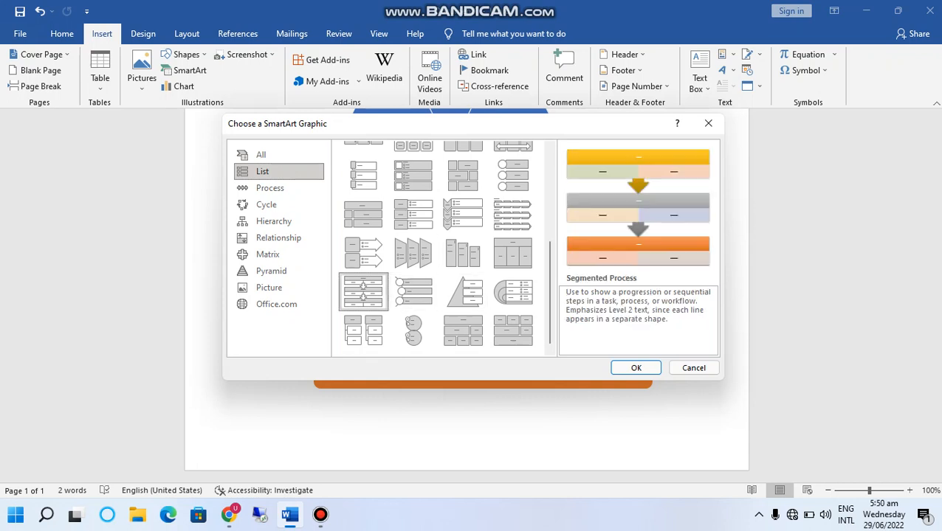
click(635, 368)
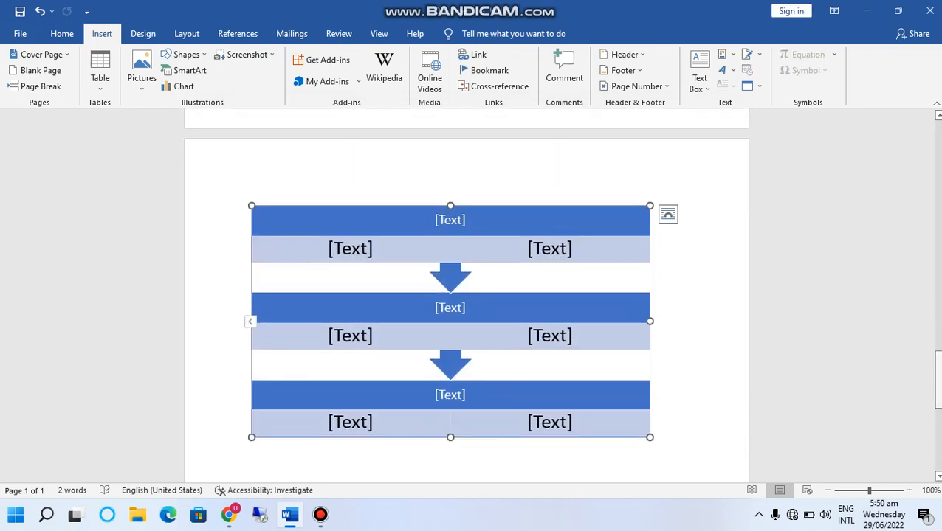
drag(938, 379, 938, 386)
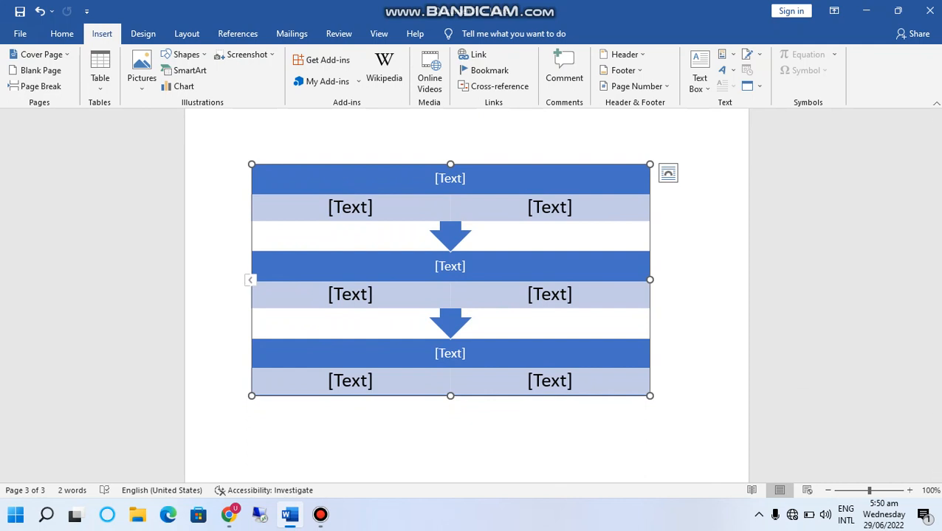
Try inserting a Segmented Process SmartArt graphic from the Process category, and undo the Segmented Process insertions
click(186, 70)
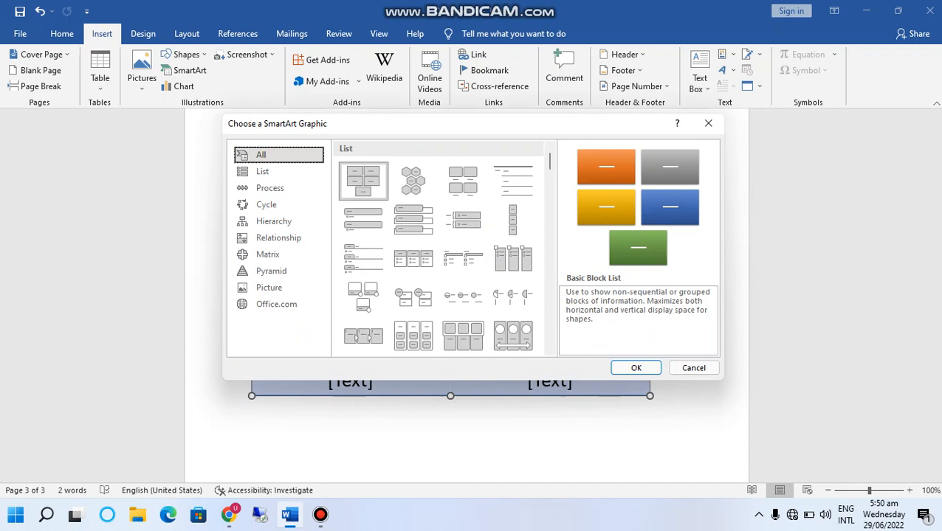
mouse_move(556, 8)
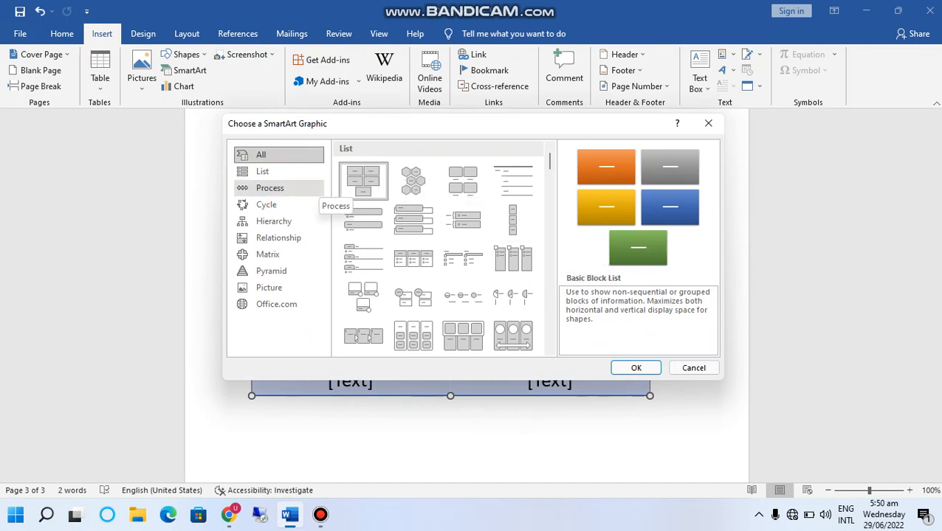
click(299, 188)
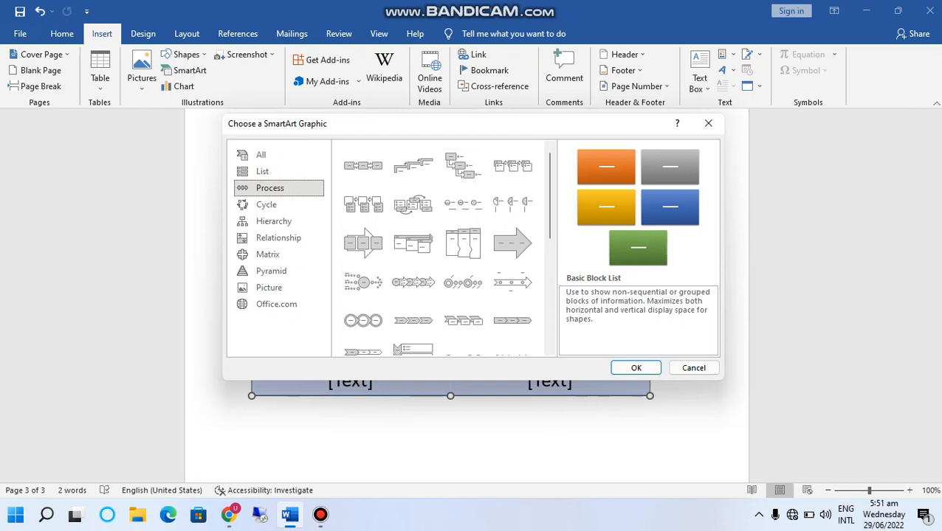
scroll(487, 221, down, 3)
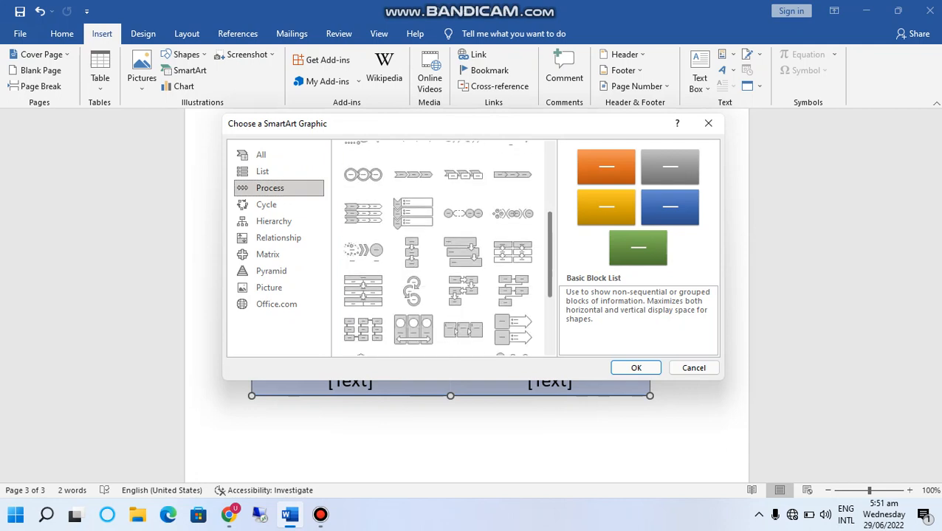
scroll(443, 247, down, 3)
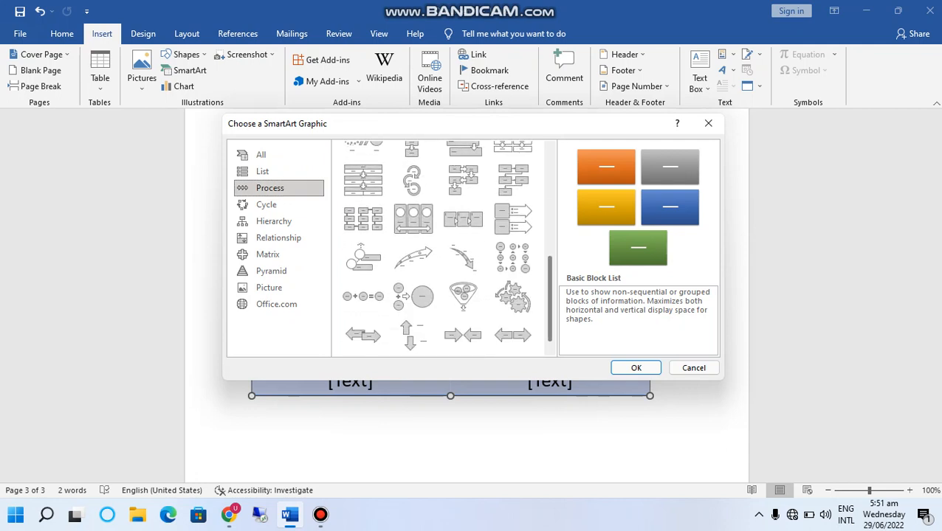
scroll(443, 247, down, 1)
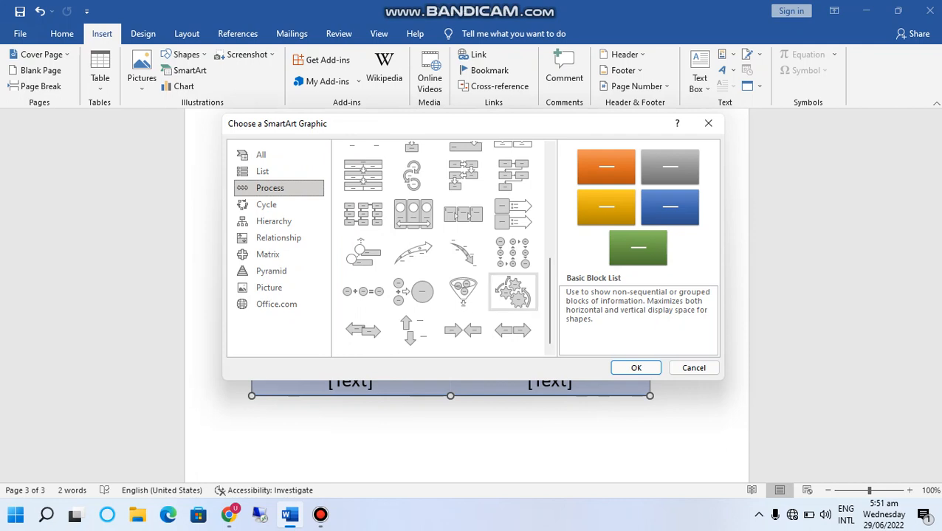
click(363, 175)
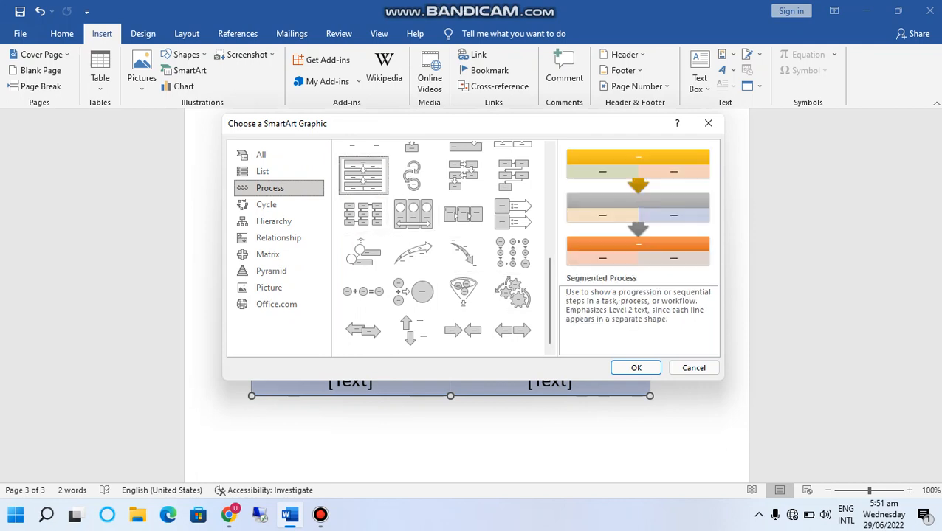
click(636, 367)
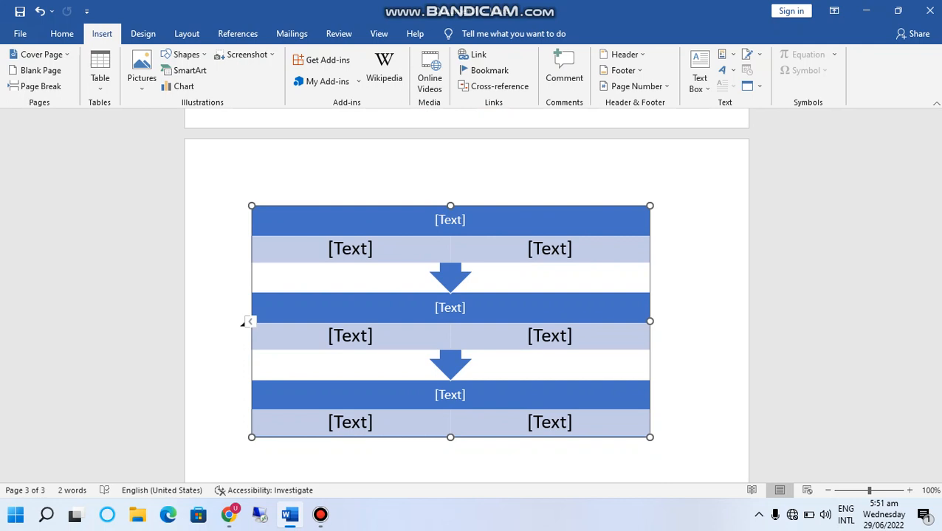
key(ctrl+z)
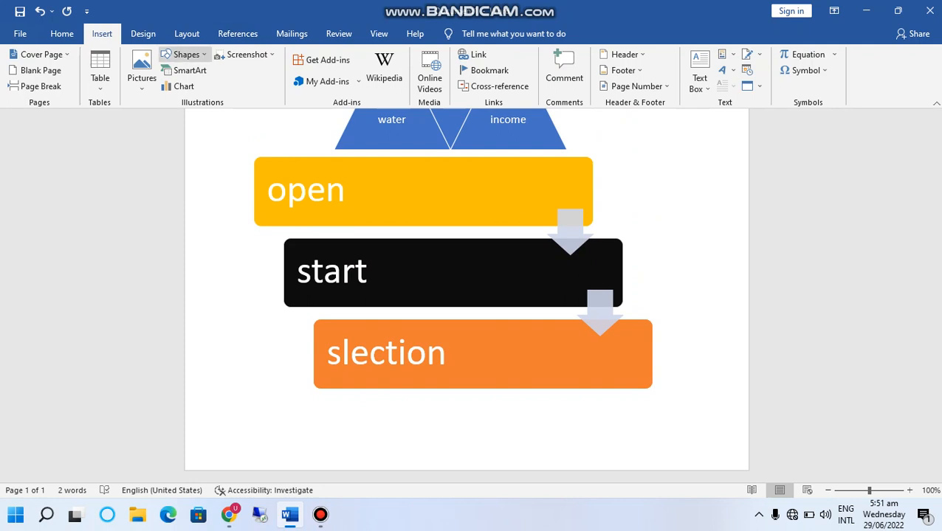
Insert a Basic Cycle SmartArt graphic from the Cycle category after the staggered process graphic
click(184, 70)
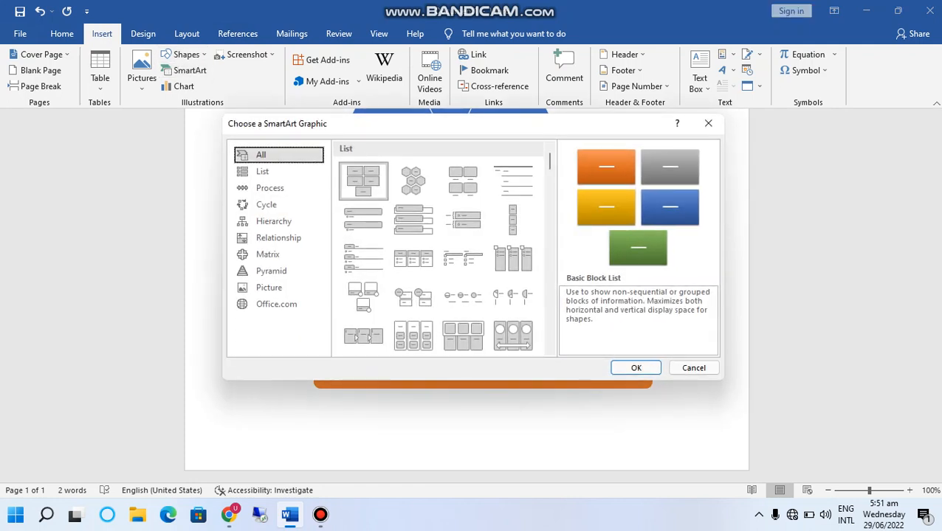
click(266, 205)
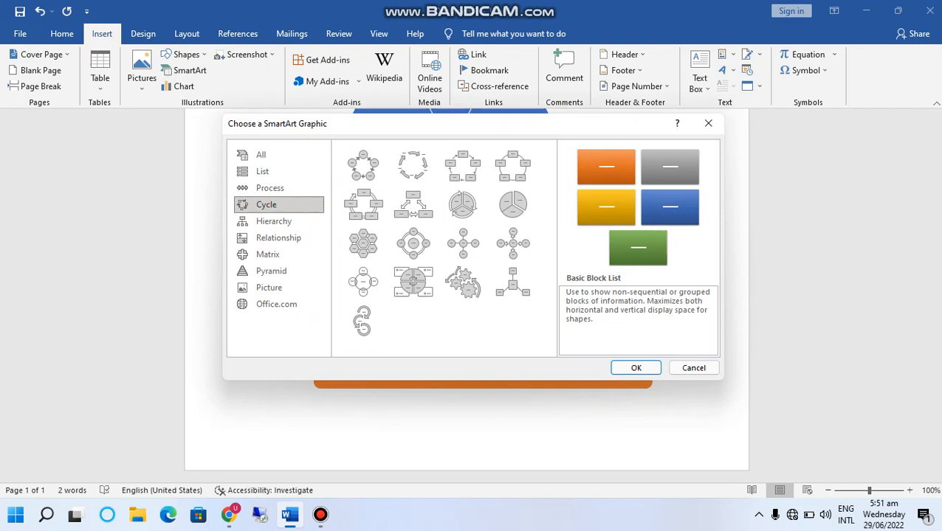
click(513, 166)
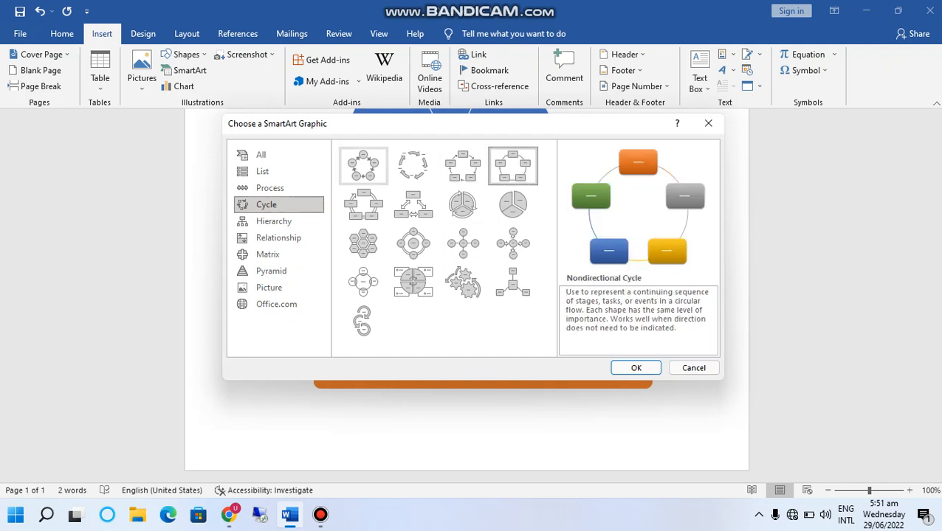
click(363, 165)
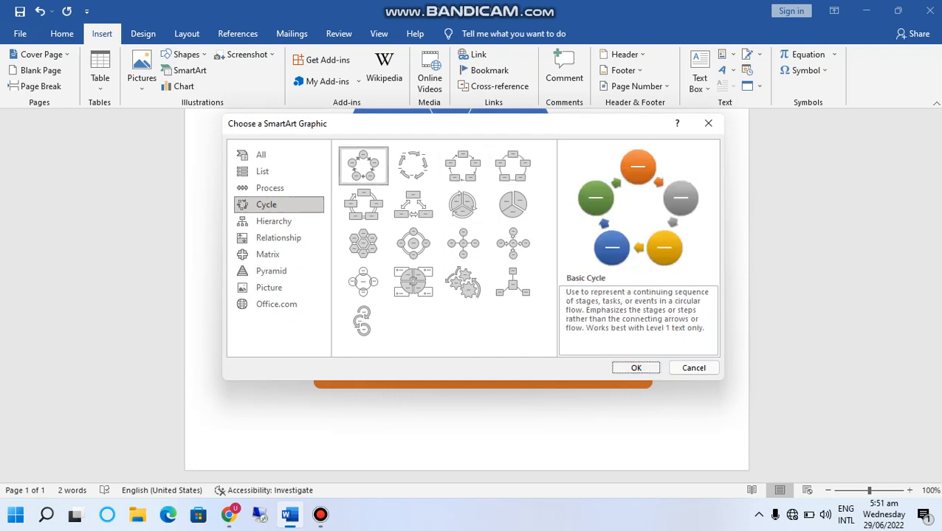
click(635, 368)
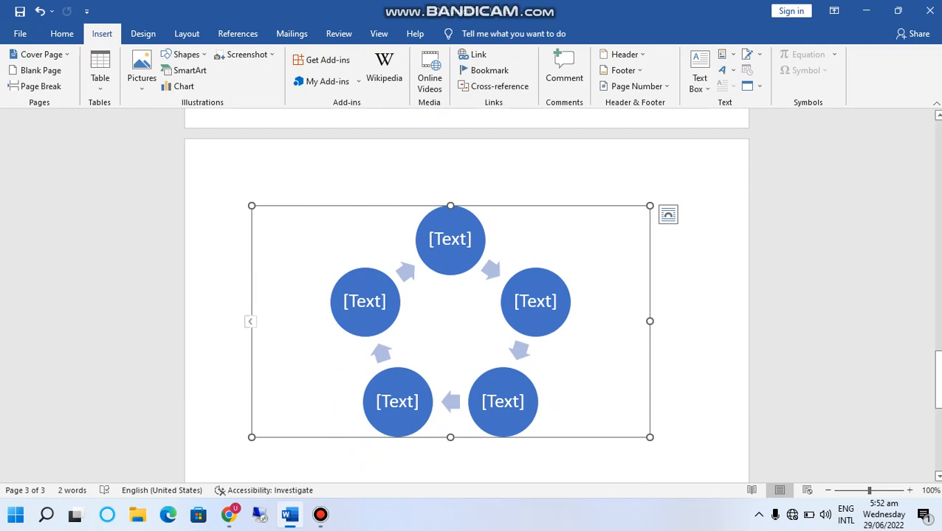
Label the five circles of the cycle graphic 1, 2, 3, 4 and 5 in order, and leave the graphic deselected
click(246, 322)
text(1)
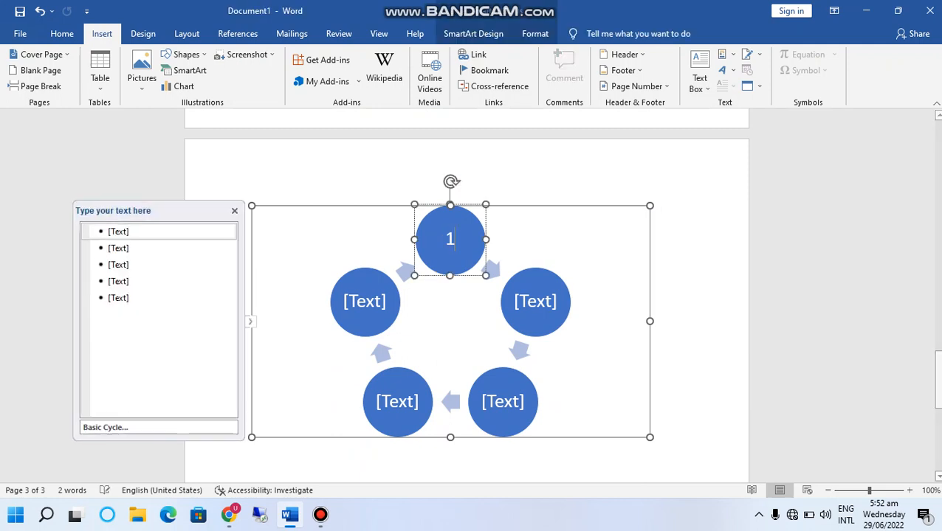
key(Down)
text(2)
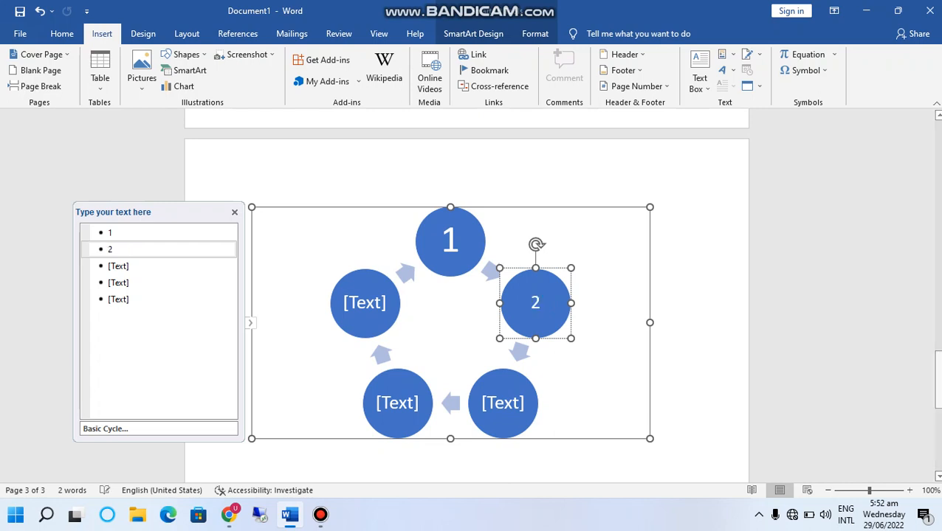
key(Down)
text(3)
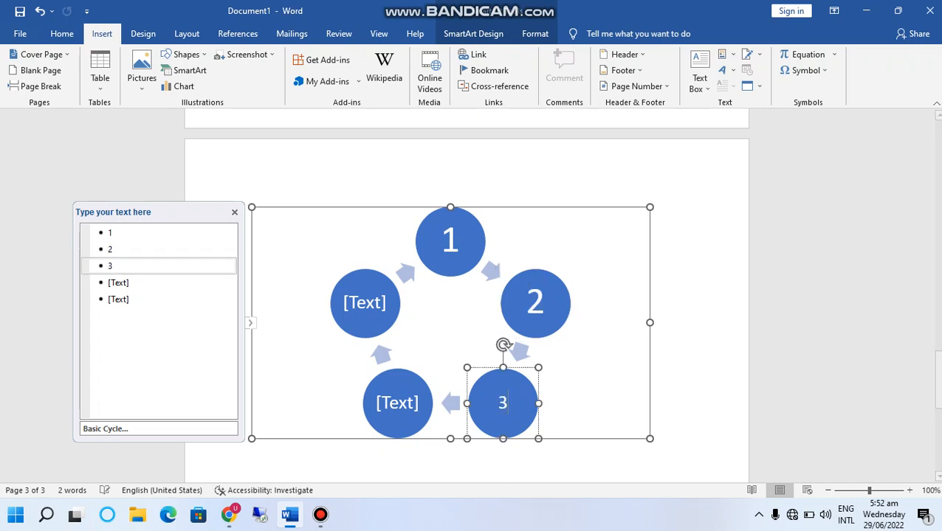
key(Down)
text(4)
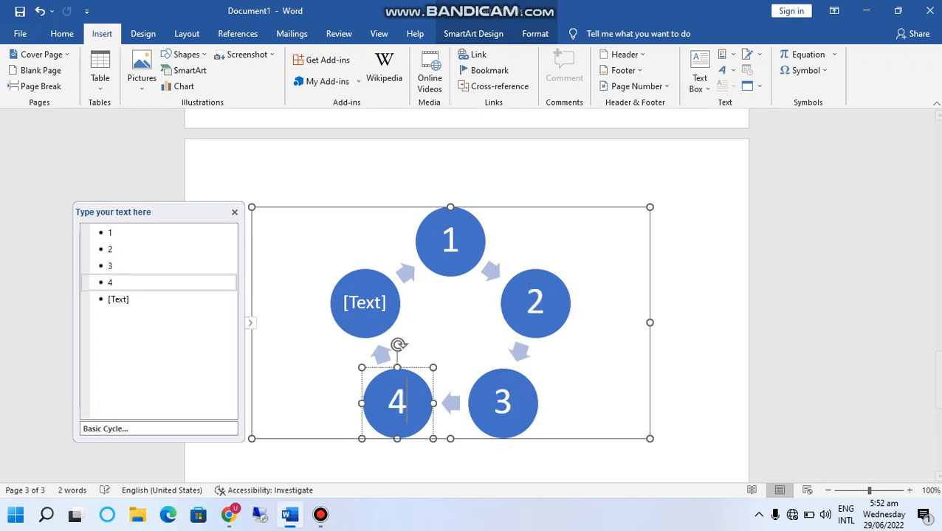
key(Down)
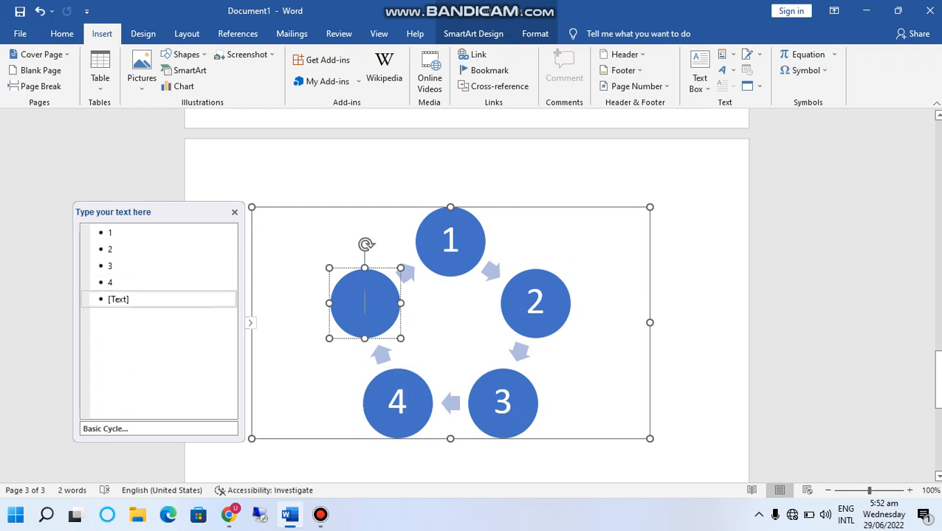
text(5)
click(650, 435)
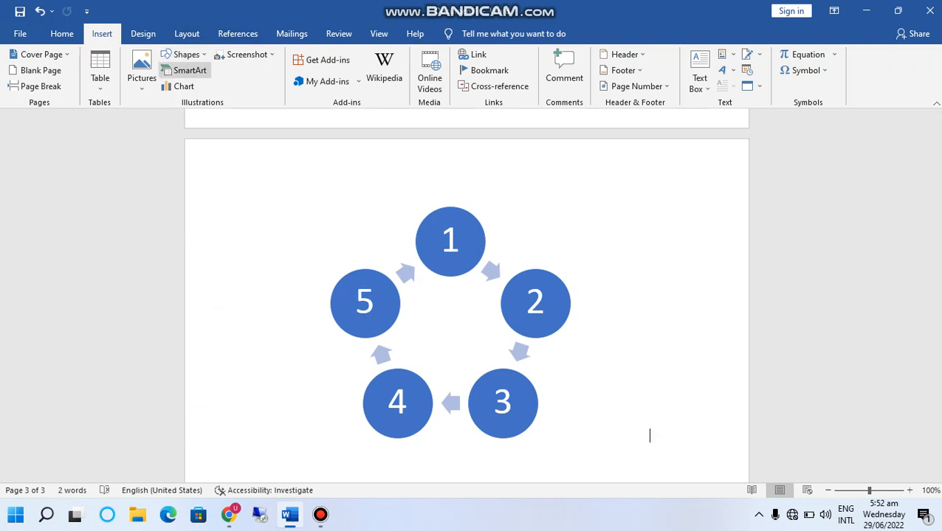
Insert a Cycle Matrix SmartArt graphic from the Matrix category below the numbered cycle
click(186, 71)
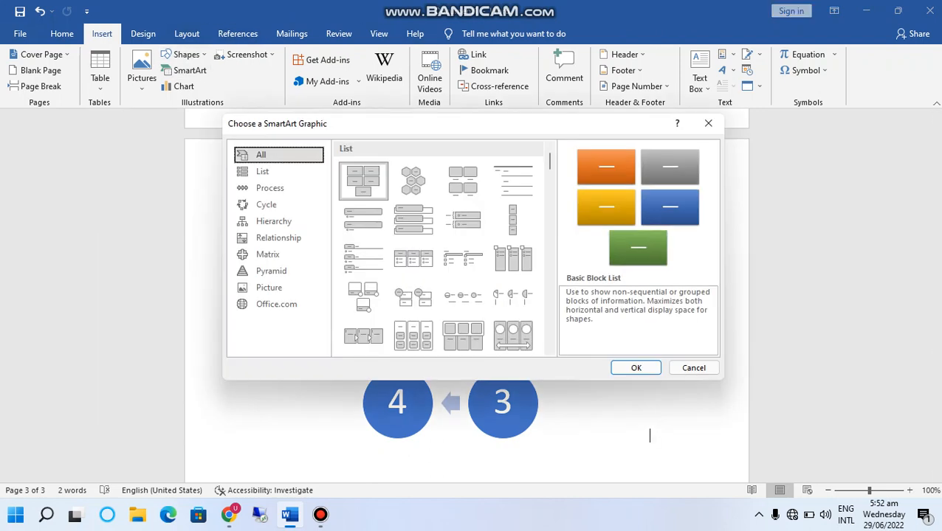
key(Down)
key(Down)
key(Down)
key(Down)
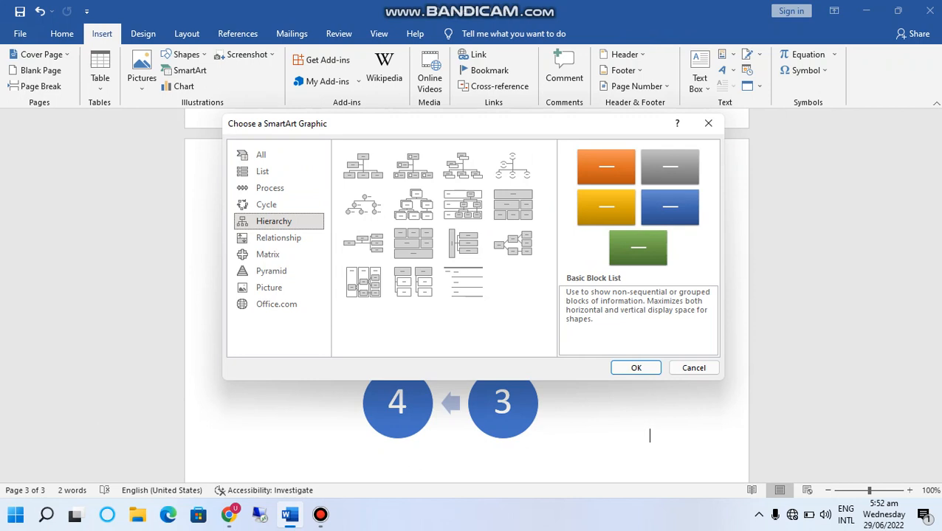
click(278, 238)
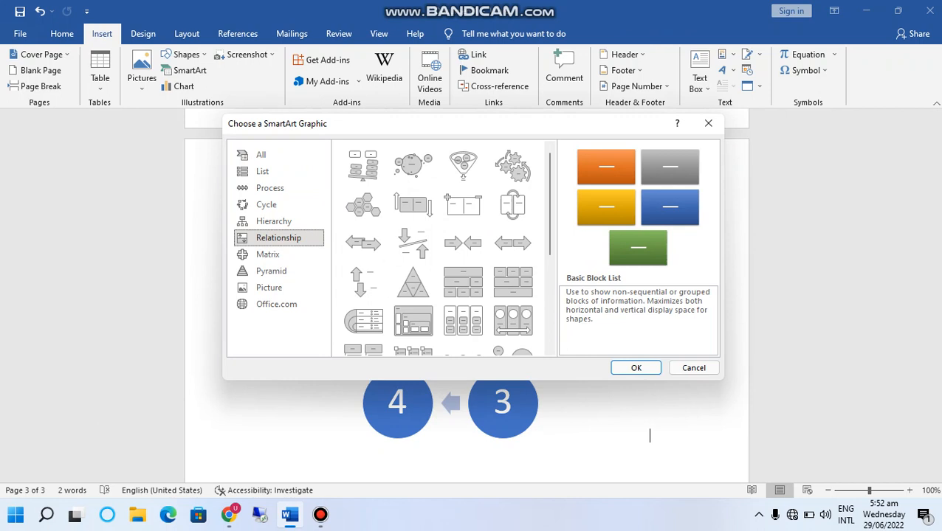
click(268, 254)
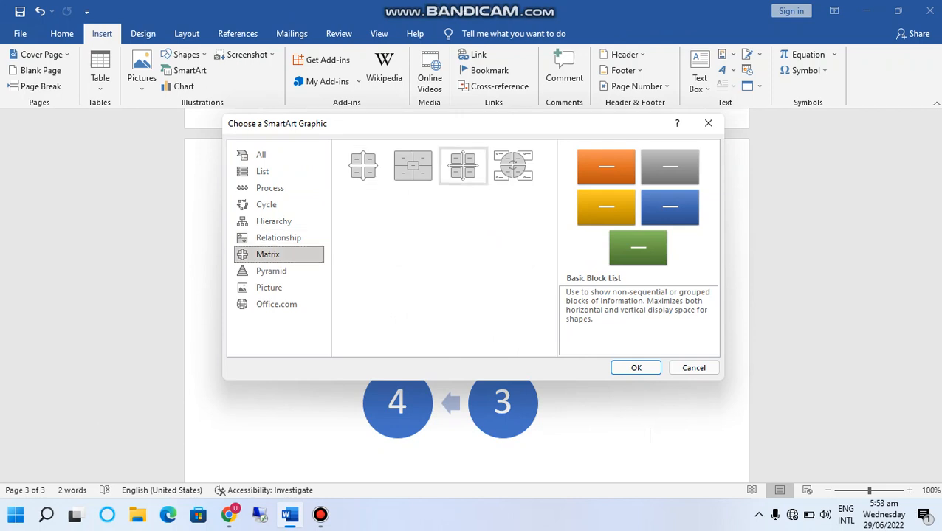
click(513, 166)
click(635, 367)
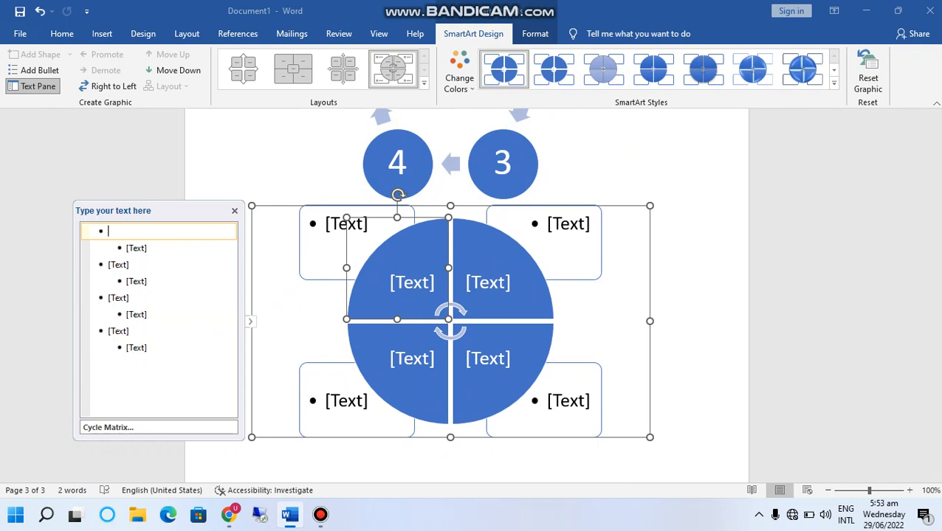
Replace the Cycle Matrix graphic with the Theme Picture Accent SmartArt layout from the Picture category
click(62, 33)
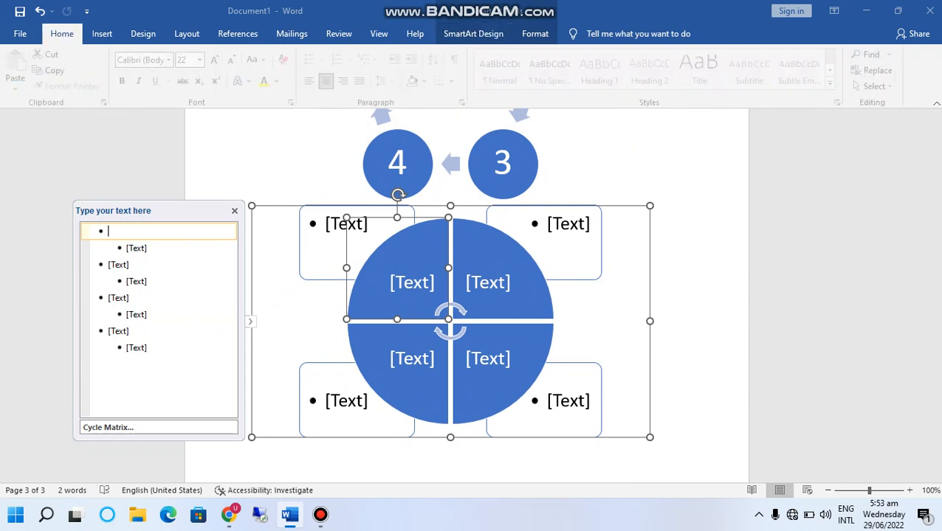
click(101, 33)
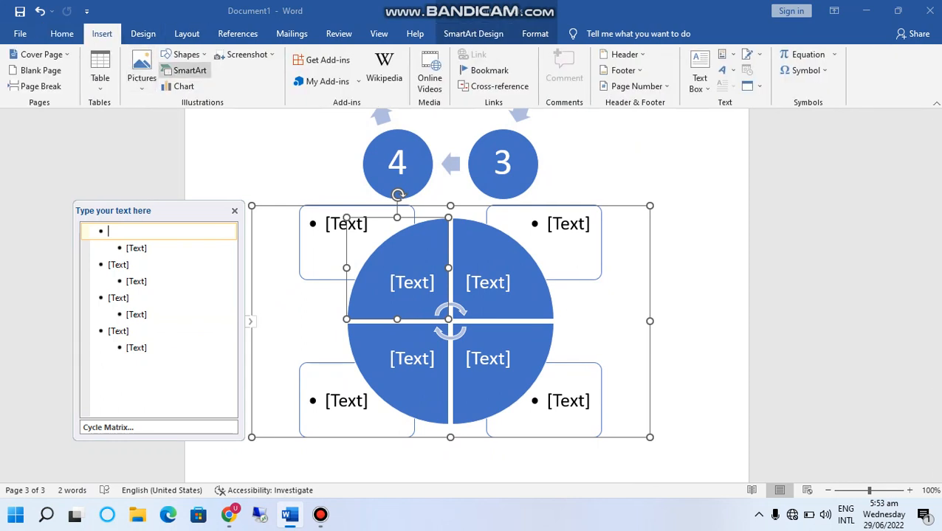
click(185, 70)
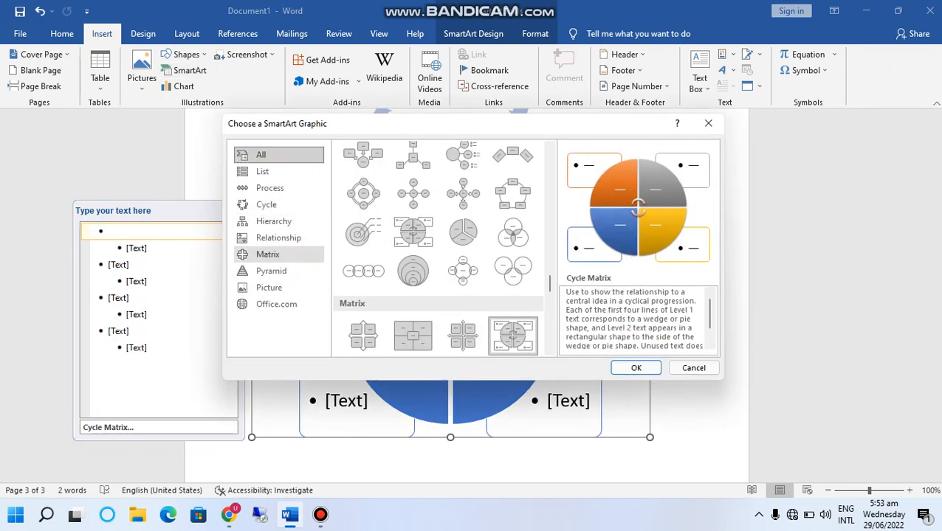
click(271, 271)
click(268, 254)
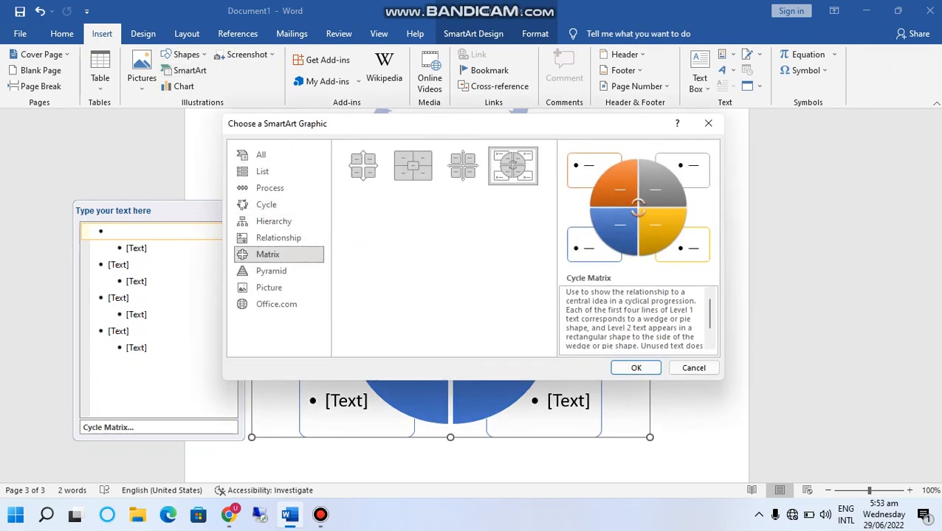
click(269, 288)
click(271, 271)
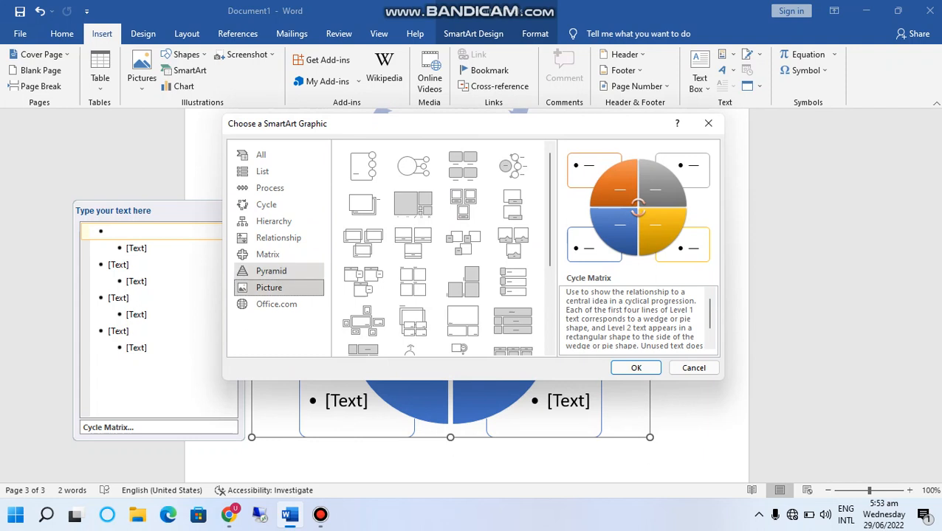
click(269, 287)
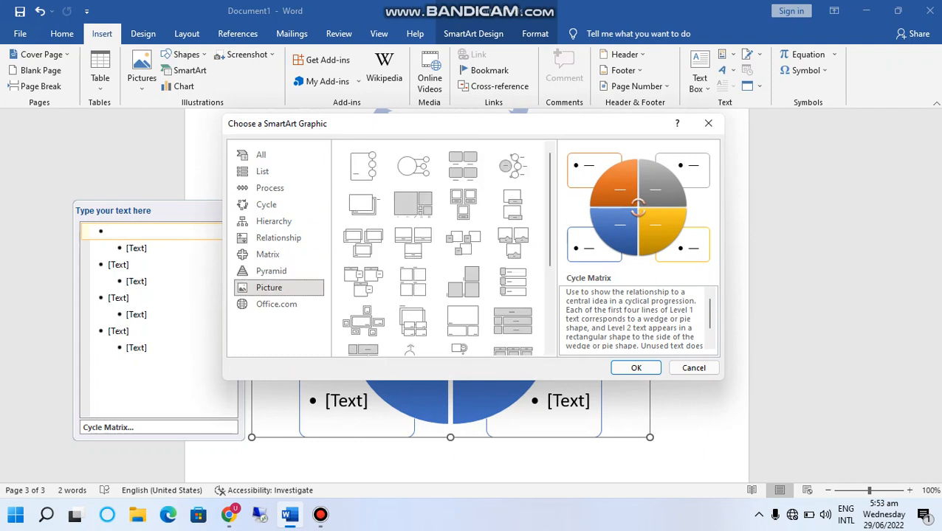
click(276, 304)
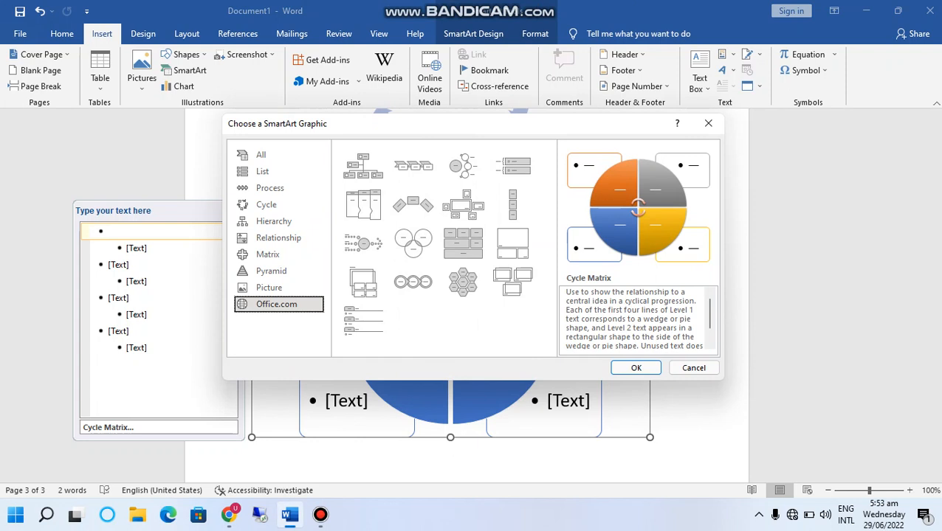
click(278, 287)
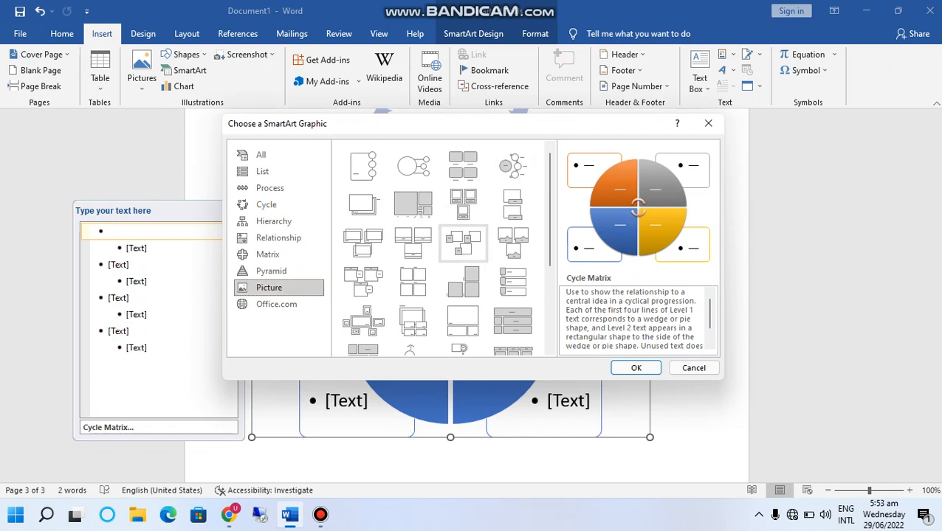
scroll(512, 221, down, 5)
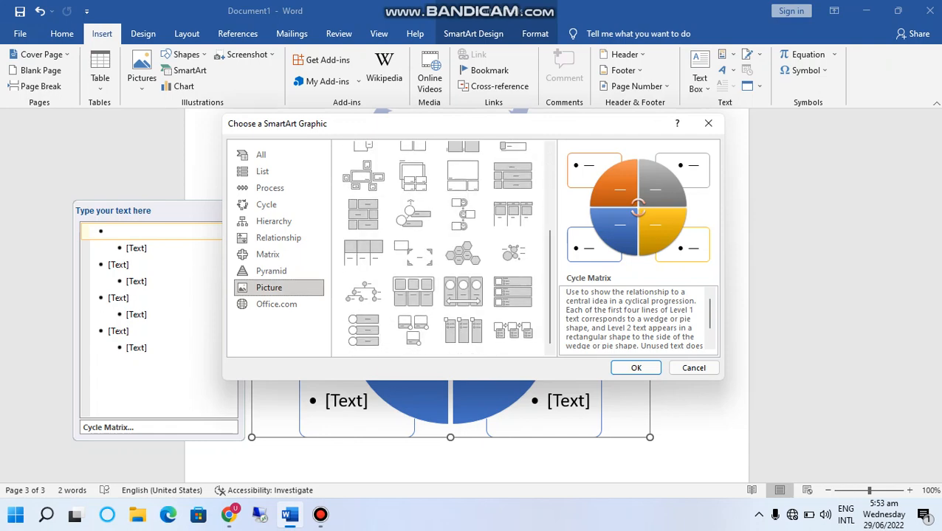
click(363, 175)
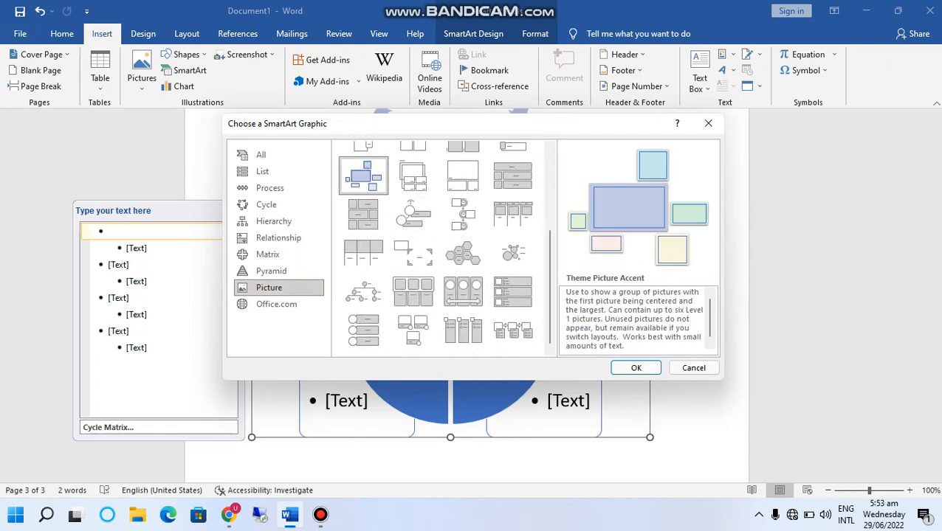
click(635, 367)
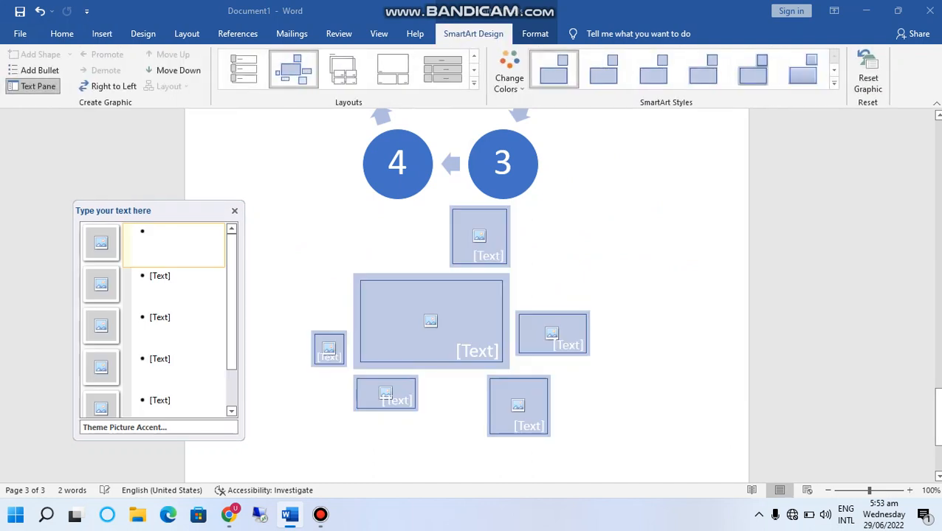